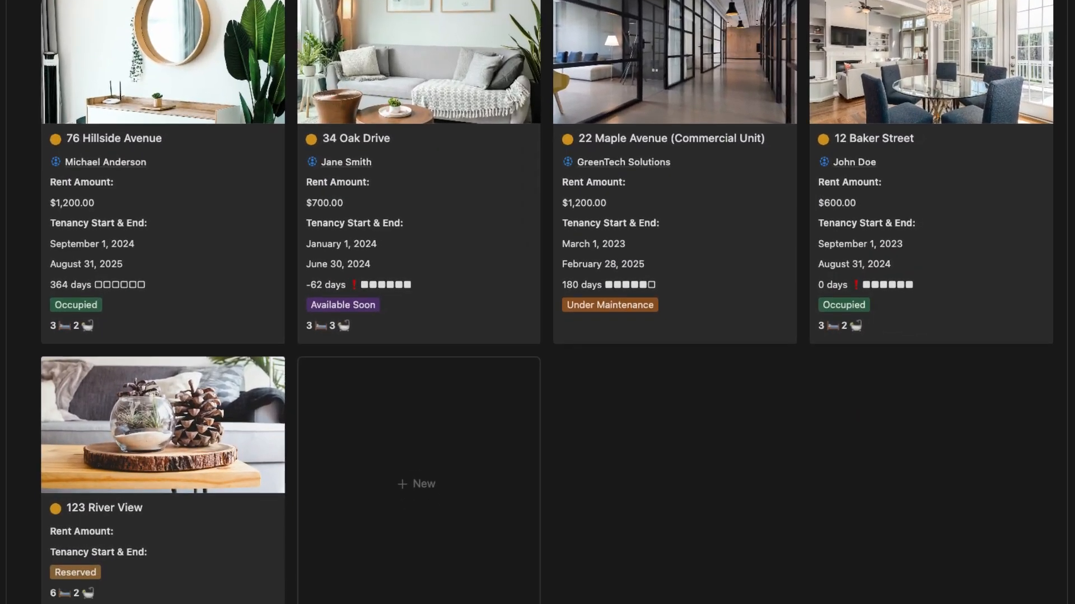
{"action": "scroll", "coordinate": [537, 336], "scroll_direction": "down", "scroll_amount": 10}
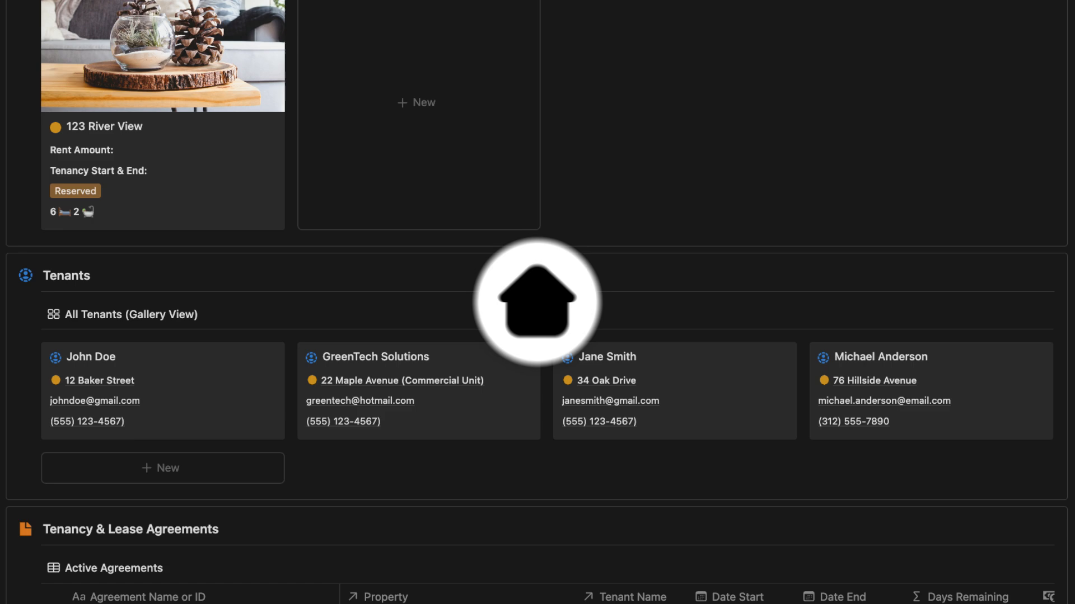
{"action": "scroll", "coordinate": [537, 336], "scroll_direction": "down", "scroll_amount": 4}
{"action": "scroll", "coordinate": [538, 337], "scroll_direction": "down", "scroll_amount": 4}
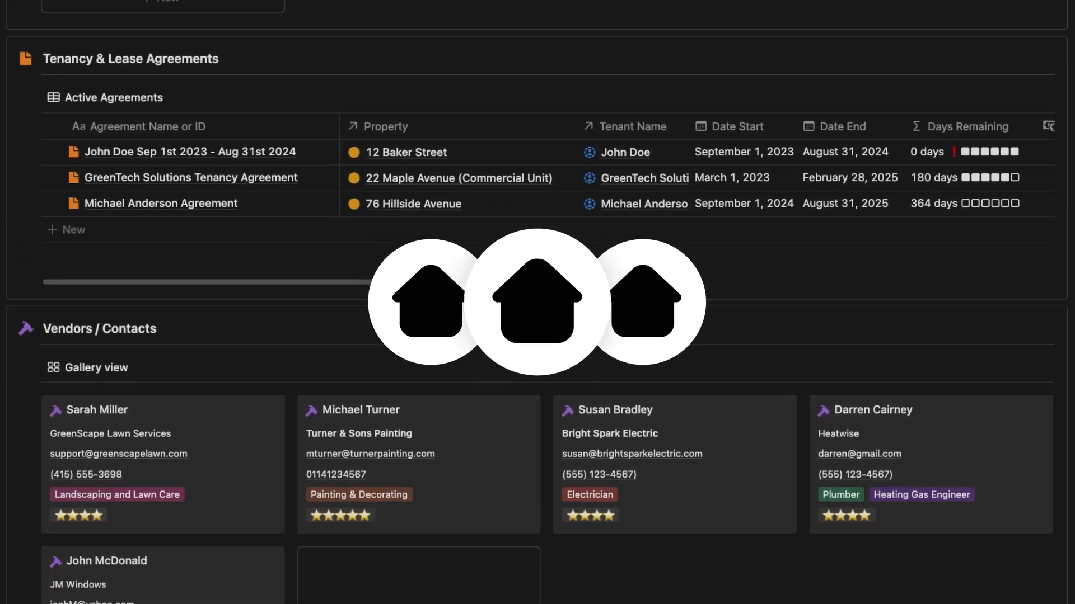
{"action": "scroll", "coordinate": [538, 335], "scroll_direction": "down", "scroll_amount": 3}
{"action": "scroll", "coordinate": [537, 336], "scroll_direction": "down", "scroll_amount": 3}
{"action": "scroll", "coordinate": [538, 336], "scroll_direction": "down", "scroll_amount": 3}
{"action": "scroll", "coordinate": [538, 336], "scroll_direction": "down", "scroll_amount": 2}
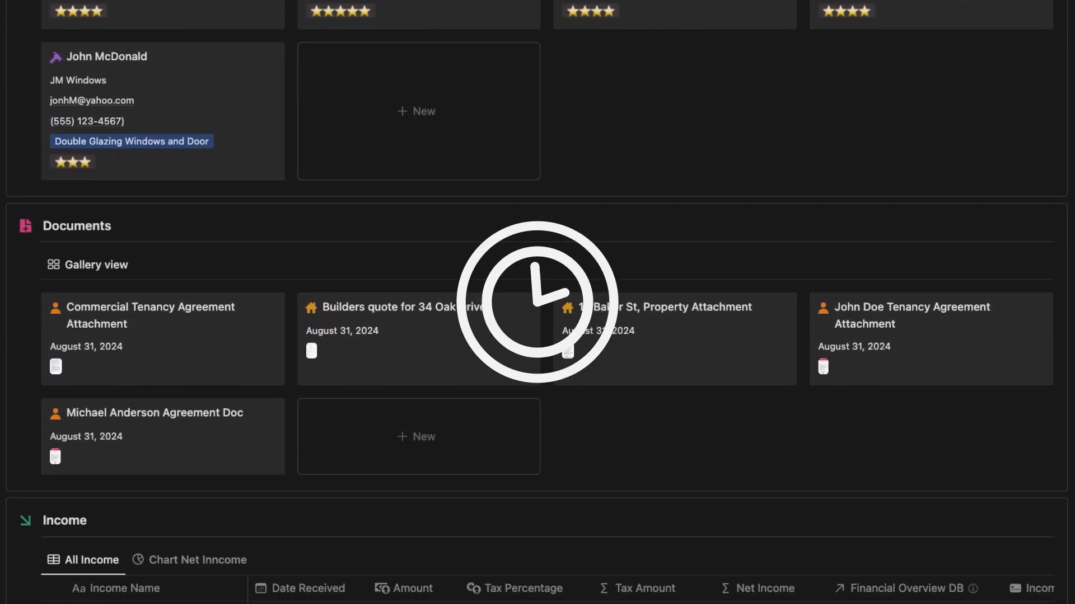
{"action": "scroll", "coordinate": [538, 335], "scroll_direction": "down", "scroll_amount": 3}
{"action": "scroll", "coordinate": [538, 336], "scroll_direction": "down", "scroll_amount": 3}
{"action": "scroll", "coordinate": [537, 335], "scroll_direction": "down", "scroll_amount": 3}
{"action": "scroll", "coordinate": [538, 336], "scroll_direction": "down", "scroll_amount": 2}
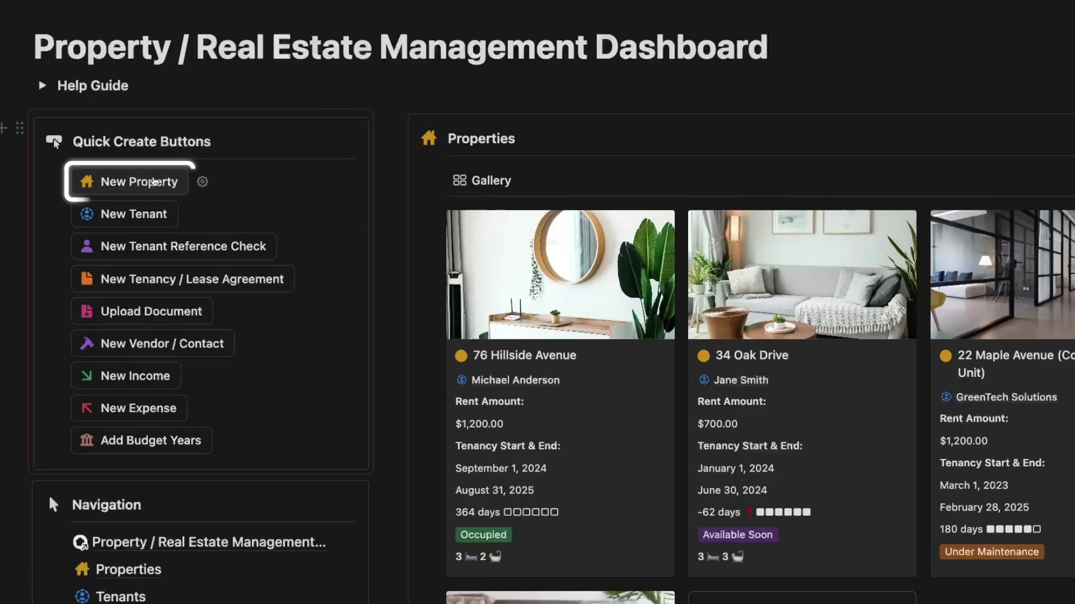
Create a new property record with its special features tagged, Detached type and Fixed-Rate mortgage
{"action": "left_click", "coordinate": [154, 182]}
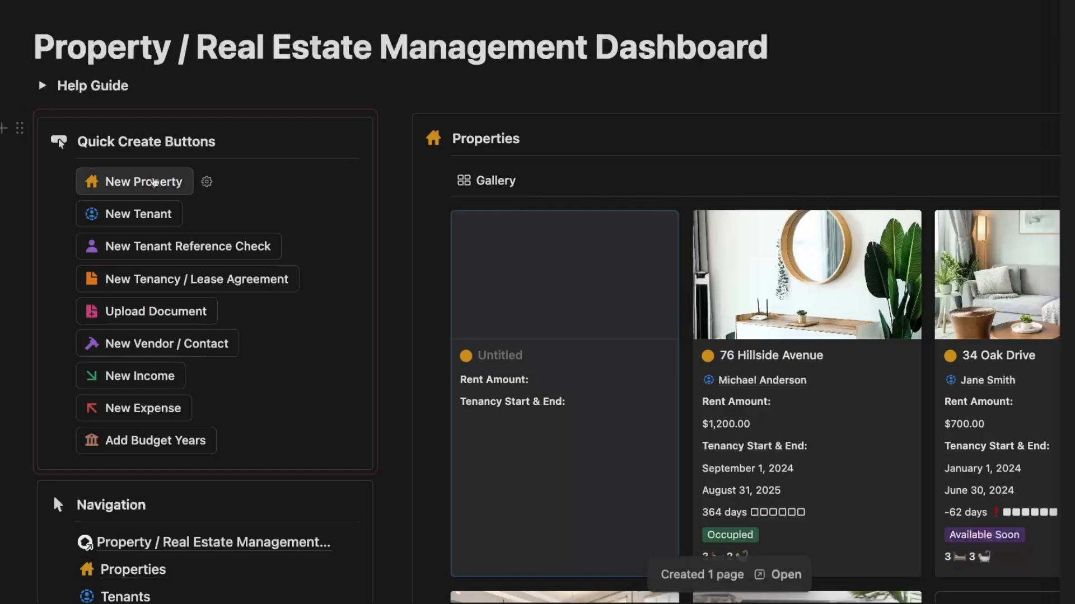
{"action": "type", "text": "123 Willow Lane"}
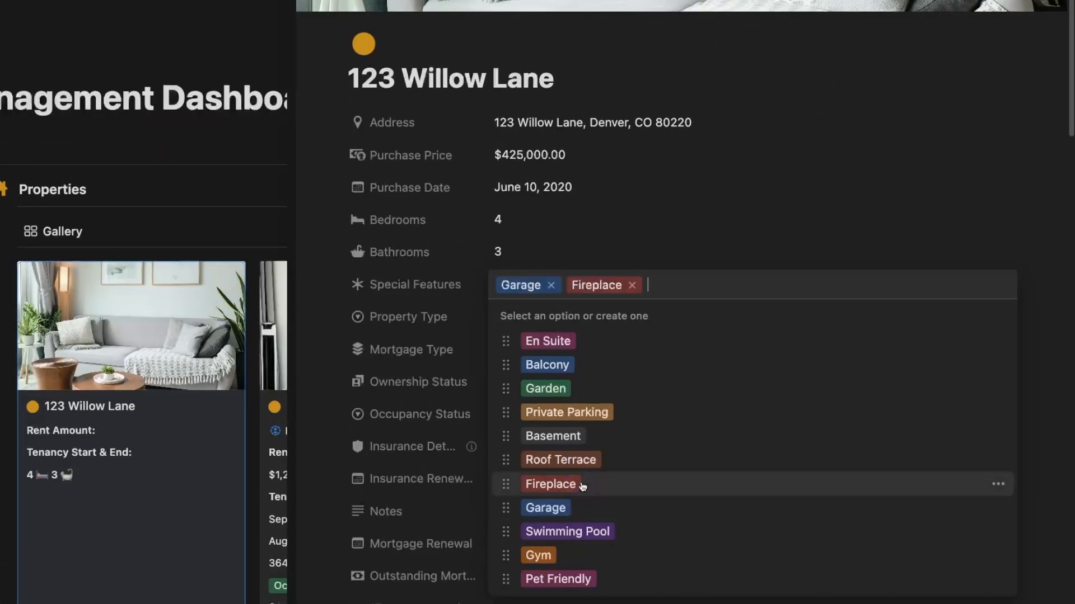
{"action": "left_click", "coordinate": [777, 230]}
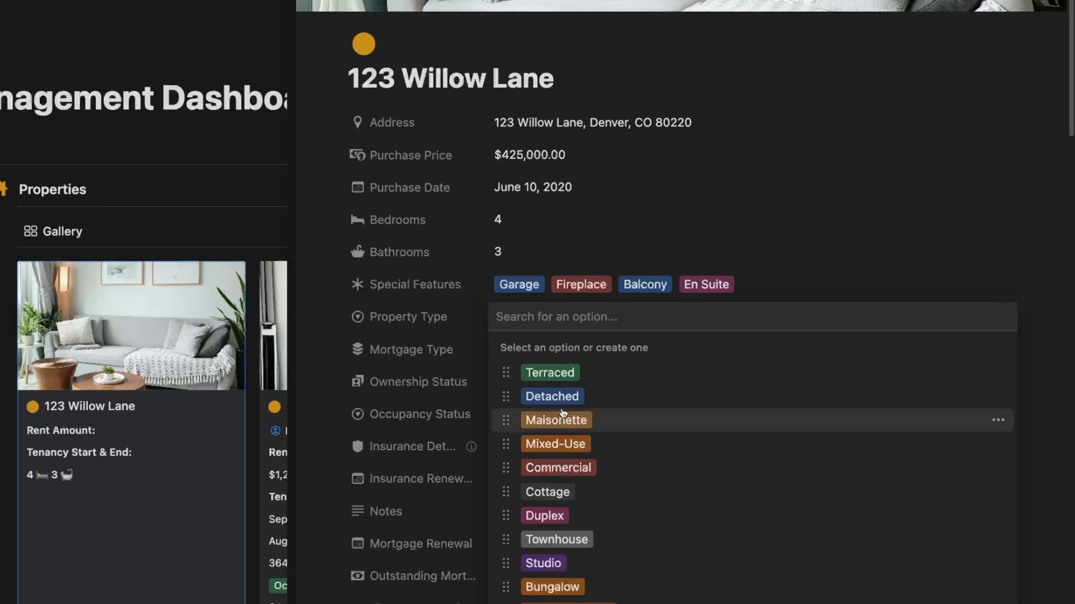
{"action": "left_click", "coordinate": [552, 396]}
{"action": "left_click", "coordinate": [563, 349]}
{"action": "left_click", "coordinate": [556, 175]}
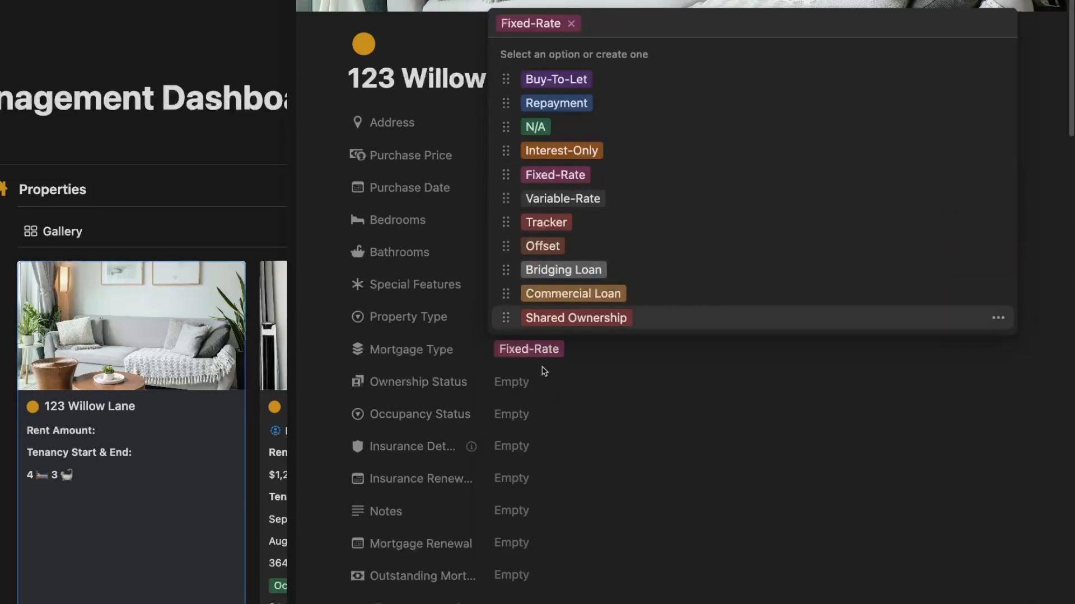
Set ownership to Mortgaged and occupancy to Occupied, then begin the insurance details
{"action": "left_click", "coordinate": [526, 382]}
{"action": "left_click", "coordinate": [555, 437]}
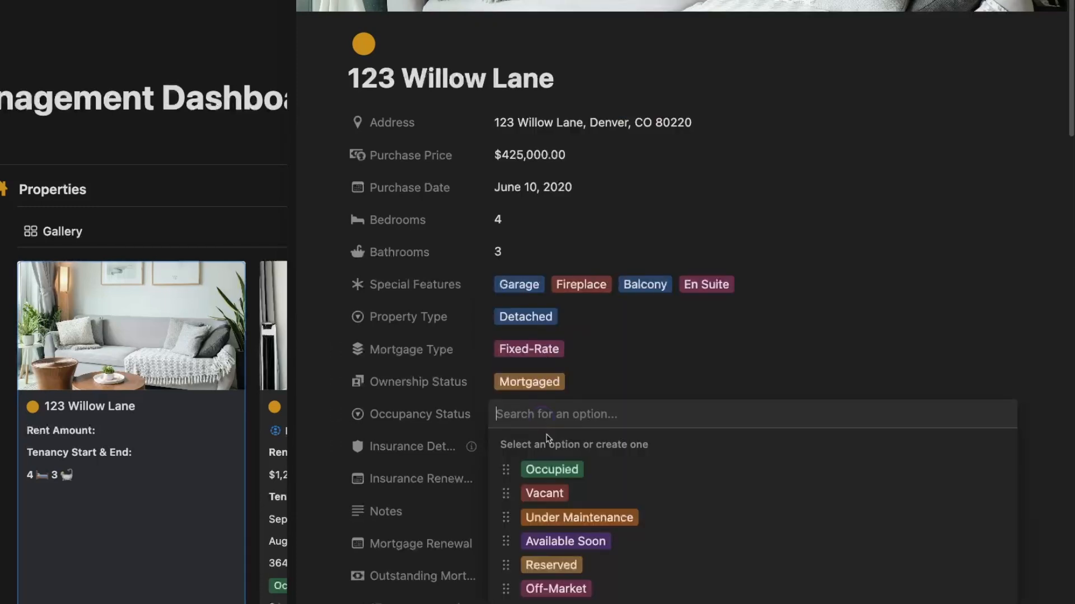
{"action": "left_click", "coordinate": [552, 469]}
{"action": "left_click", "coordinate": [588, 447]}
{"action": "type", "text": "State Farm Home Insurance"}
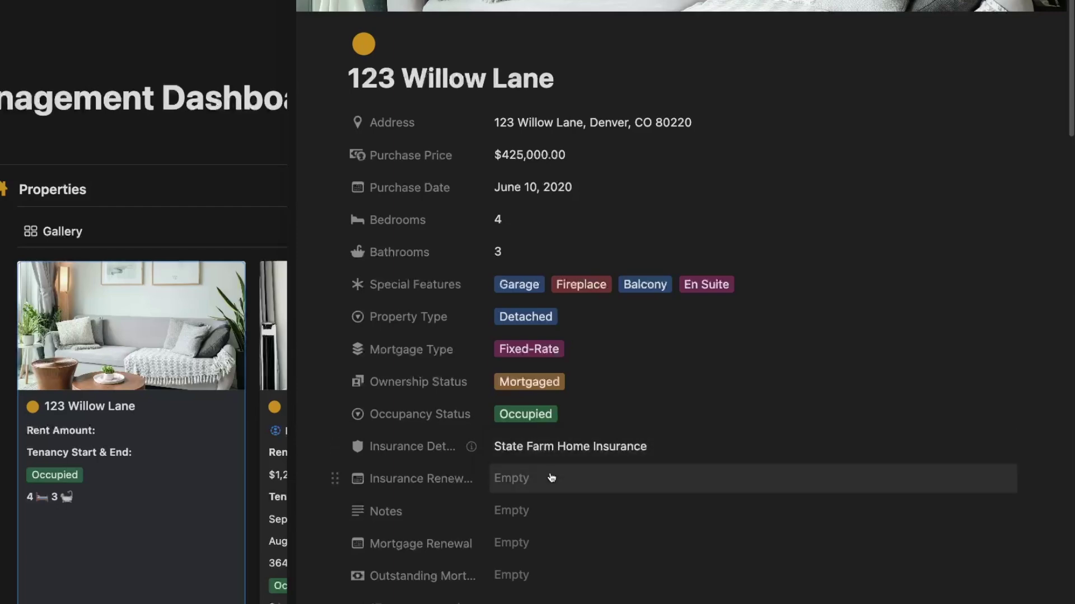
Pick the insurance renewal date for 123 Willow Lane
{"action": "left_click", "coordinate": [552, 478]}
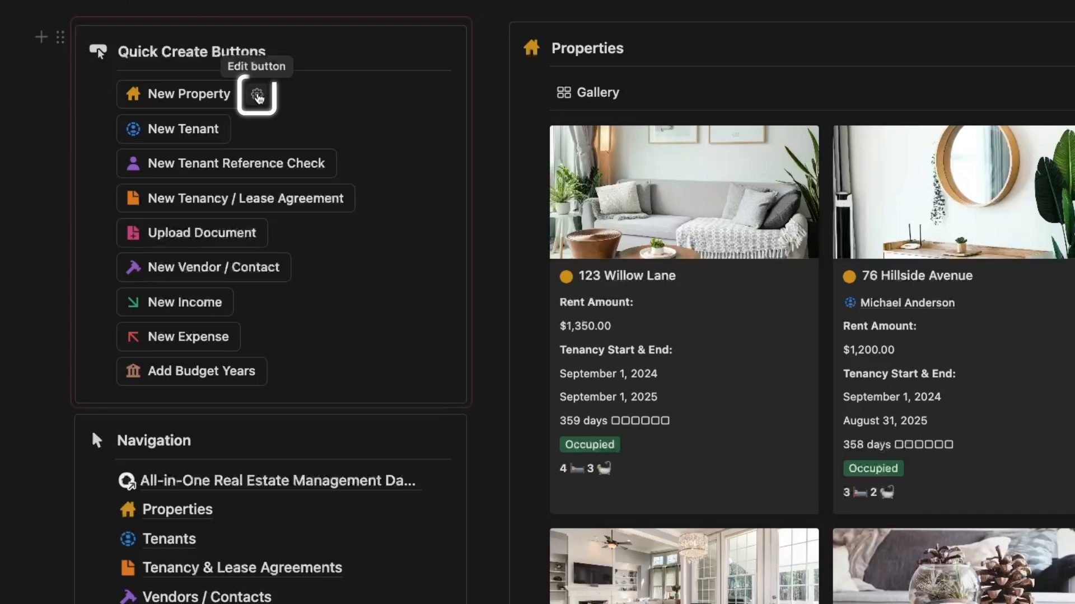
{"action": "left_click", "coordinate": [257, 94]}
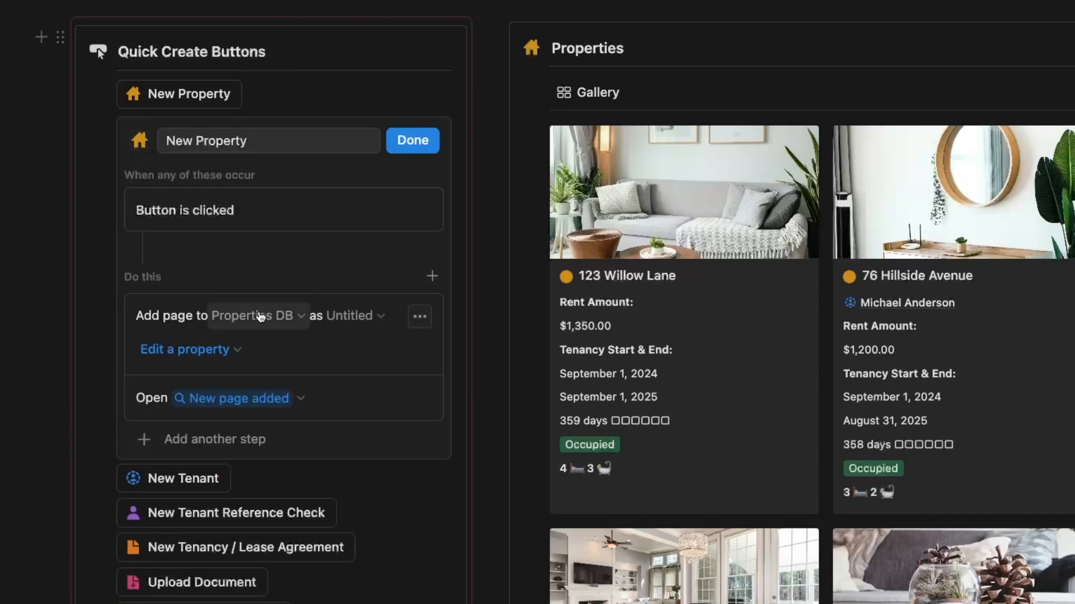
{"action": "left_click", "coordinate": [257, 315]}
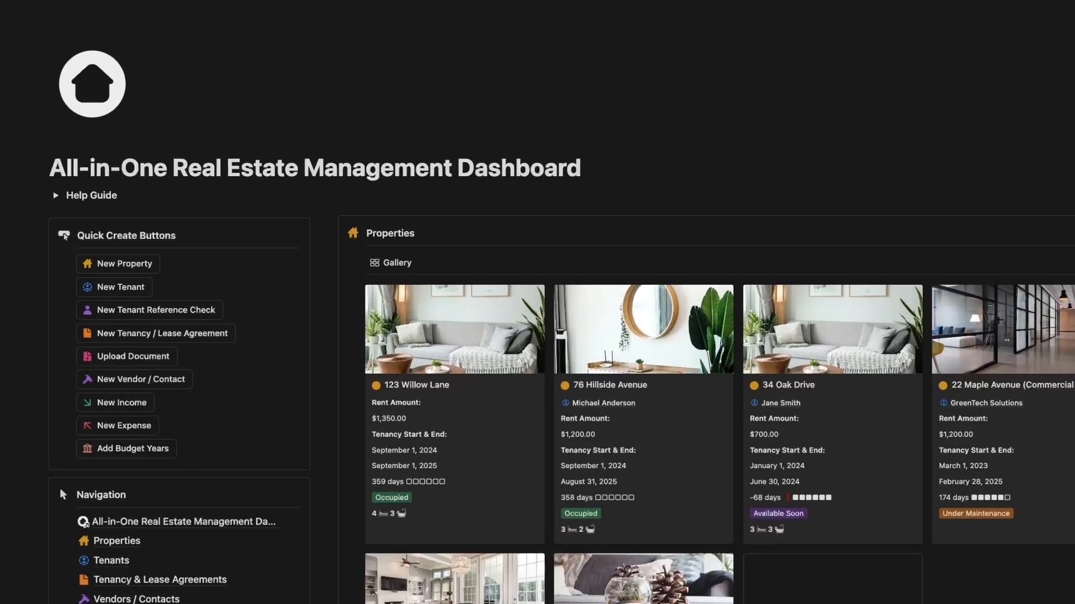
{"action": "scroll", "coordinate": [128, 372], "scroll_direction": "down", "scroll_amount": 3}
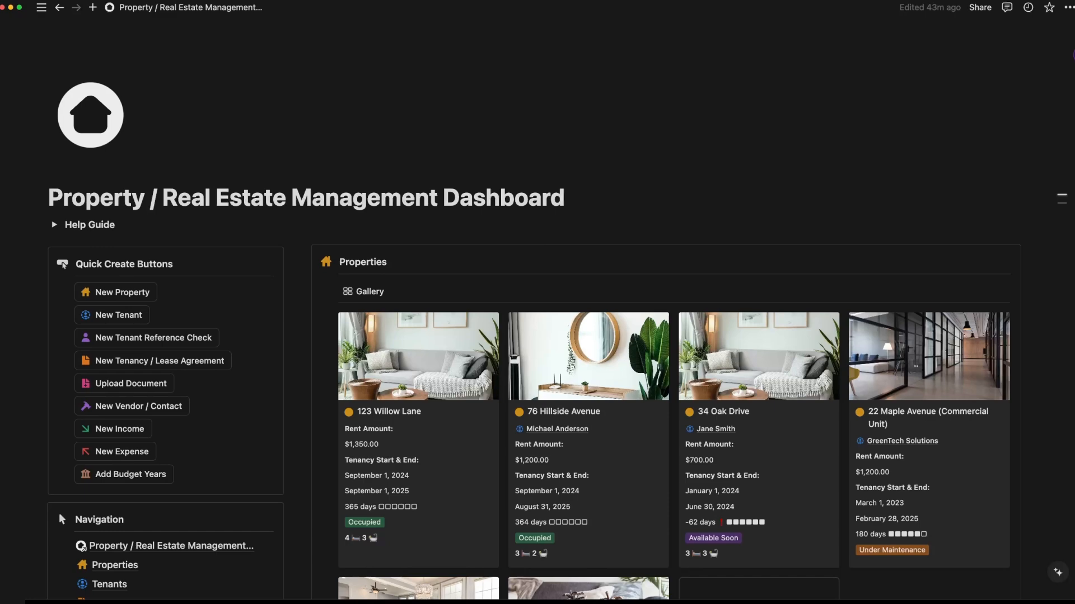
{"action": "scroll", "coordinate": [59, 513], "scroll_direction": "down", "scroll_amount": 5}
{"action": "scroll", "coordinate": [59, 336], "scroll_direction": "down", "scroll_amount": 5}
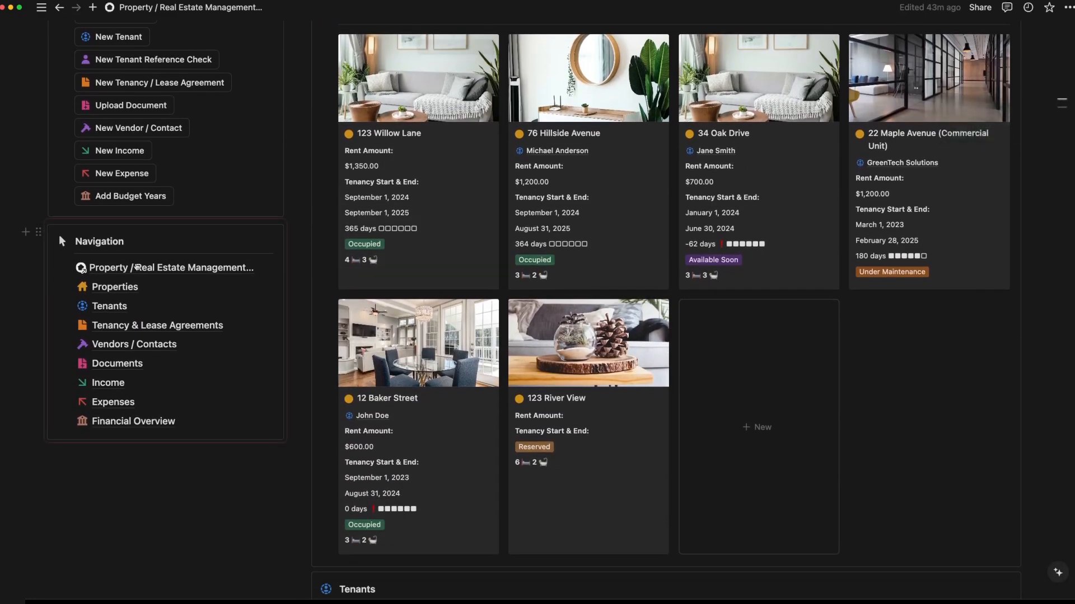
{"action": "left_click", "coordinate": [114, 287]}
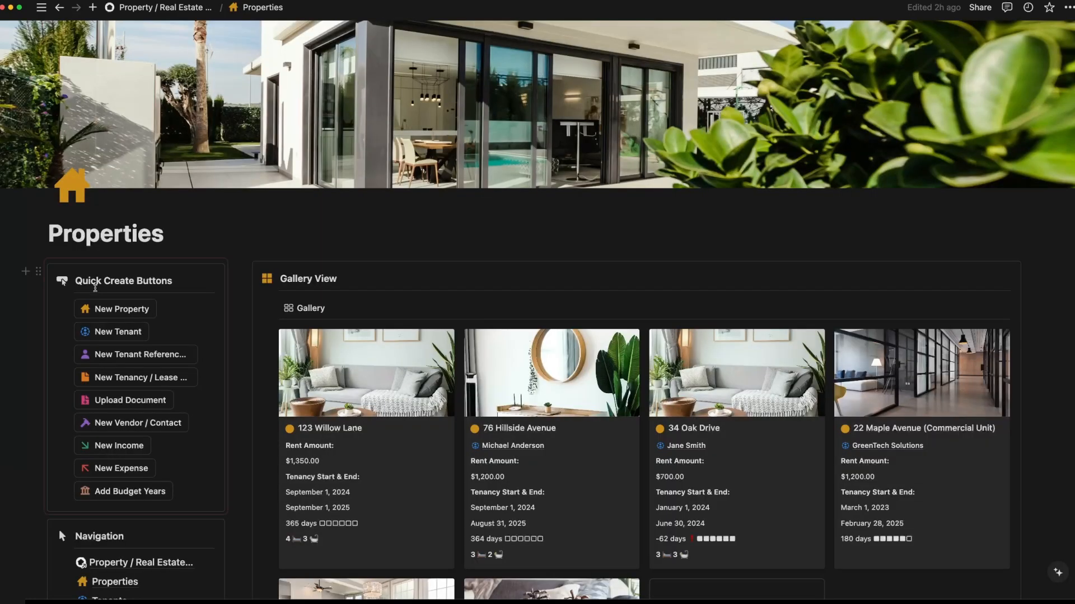
{"action": "scroll", "coordinate": [59, 530], "scroll_direction": "down", "scroll_amount": 5}
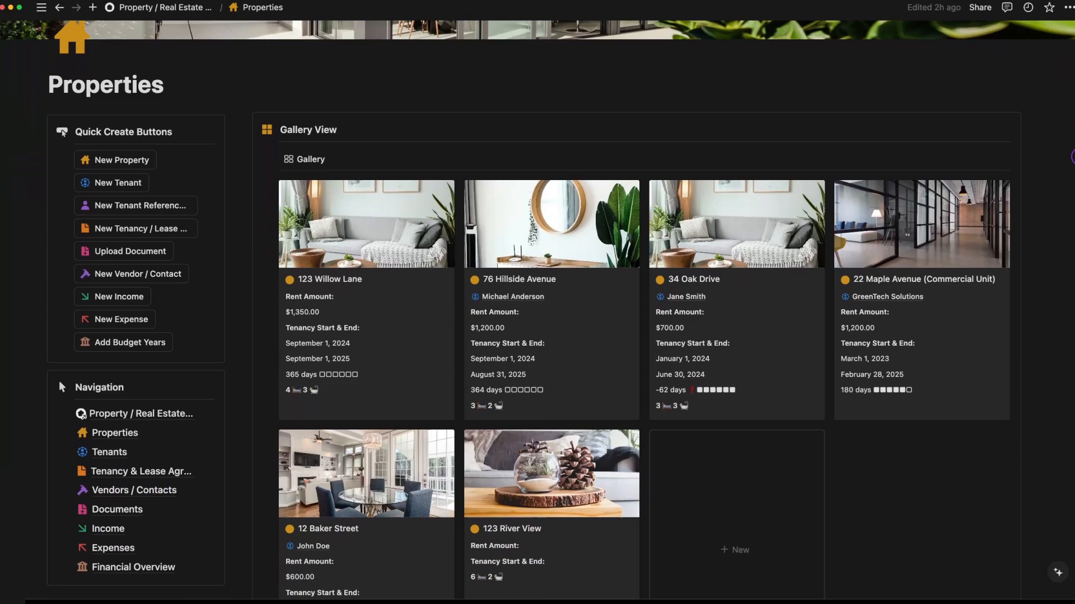
{"action": "scroll", "coordinate": [59, 380], "scroll_direction": "down", "scroll_amount": 5}
{"action": "scroll", "coordinate": [59, 153], "scroll_direction": "down", "scroll_amount": 4}
{"action": "scroll", "coordinate": [60, 153], "scroll_direction": "down", "scroll_amount": 4}
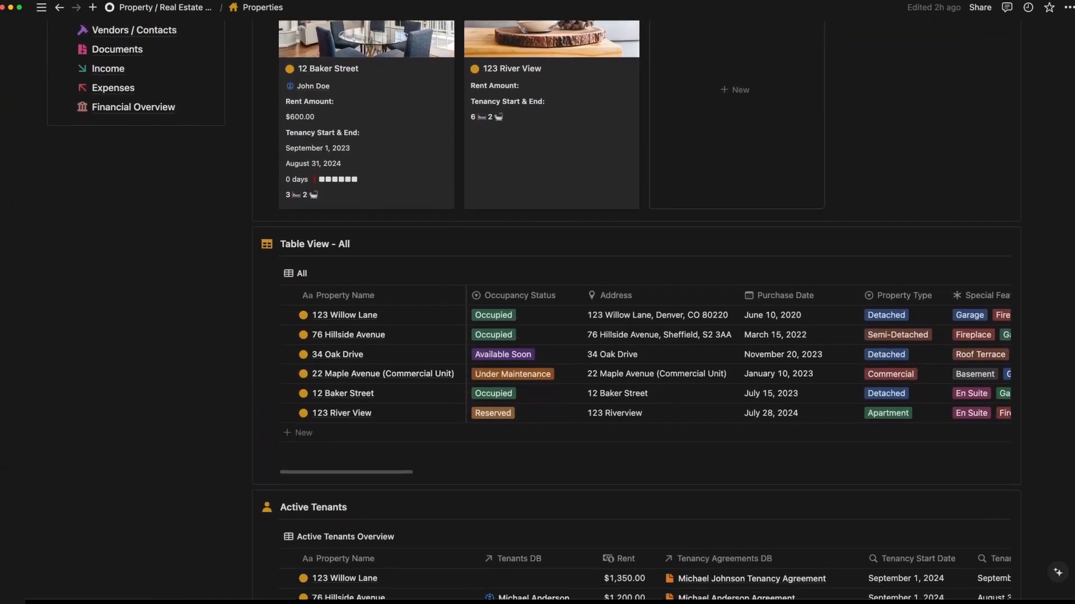
{"action": "scroll", "coordinate": [59, 153], "scroll_direction": "down", "scroll_amount": 3}
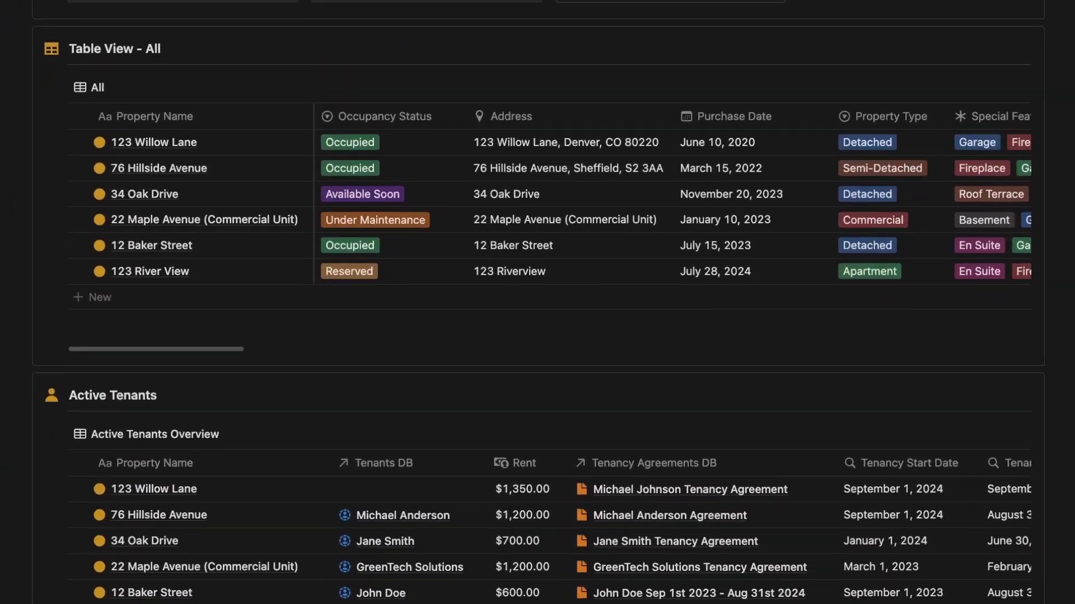
{"action": "scroll", "coordinate": [537, 337], "scroll_direction": "down", "scroll_amount": 5}
{"action": "scroll", "coordinate": [537, 336], "scroll_direction": "down", "scroll_amount": 3}
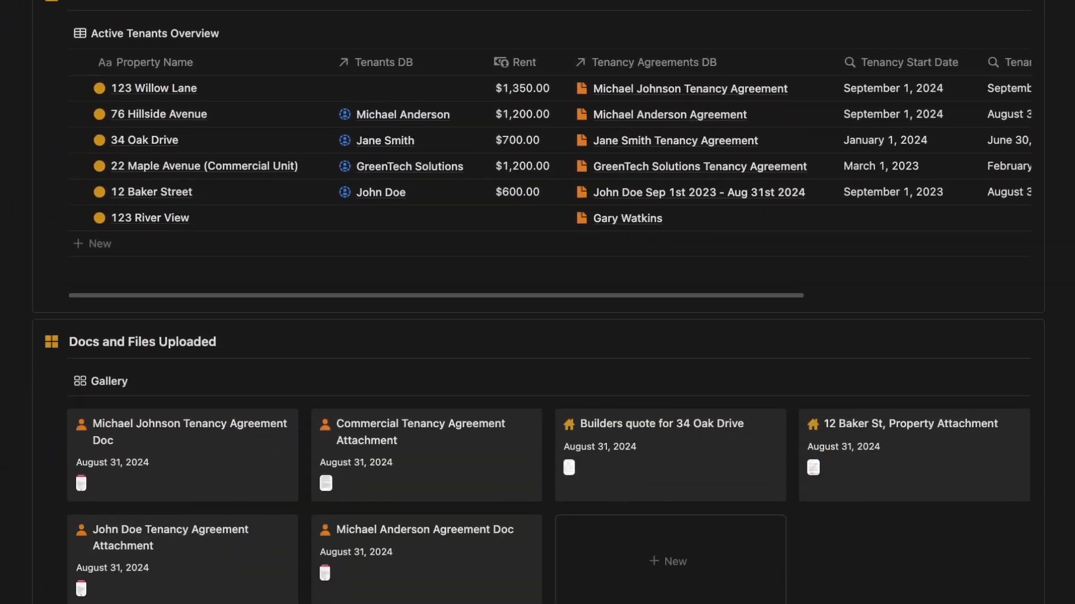
{"action": "scroll", "coordinate": [538, 337], "scroll_direction": "up", "scroll_amount": 3}
{"action": "scroll", "coordinate": [537, 336], "scroll_direction": "up", "scroll_amount": 5}
{"action": "scroll", "coordinate": [589, 494], "scroll_direction": "up", "scroll_amount": 3}
{"action": "scroll", "coordinate": [590, 495], "scroll_direction": "up", "scroll_amount": 1}
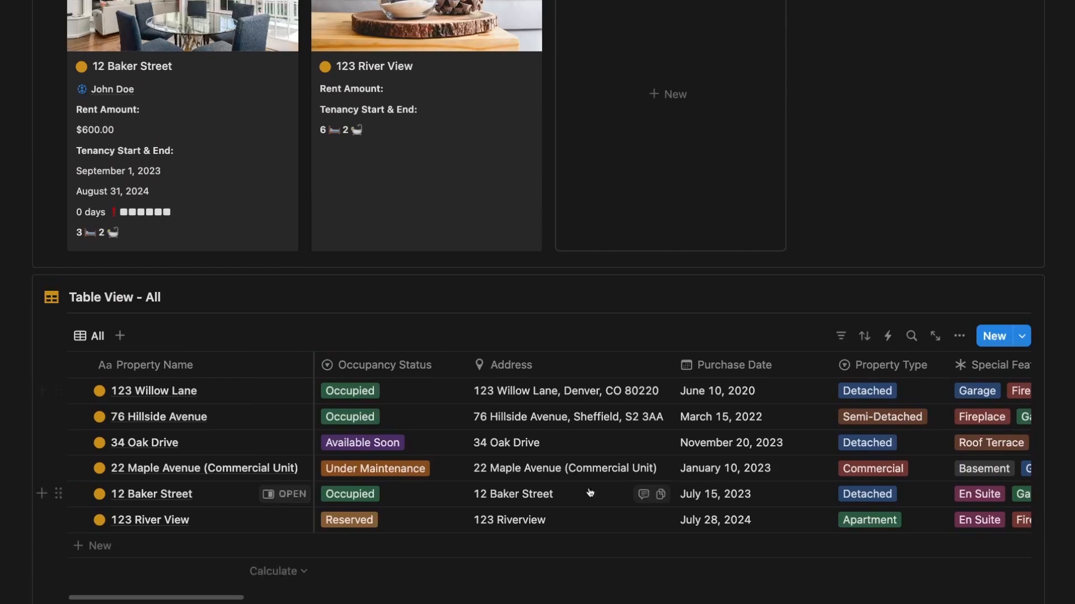
{"action": "scroll", "coordinate": [179, 446], "scroll_direction": "right", "scroll_amount": 3}
{"action": "scroll", "coordinate": [180, 446], "scroll_direction": "right", "scroll_amount": 3}
{"action": "scroll", "coordinate": [180, 445], "scroll_direction": "right", "scroll_amount": 3}
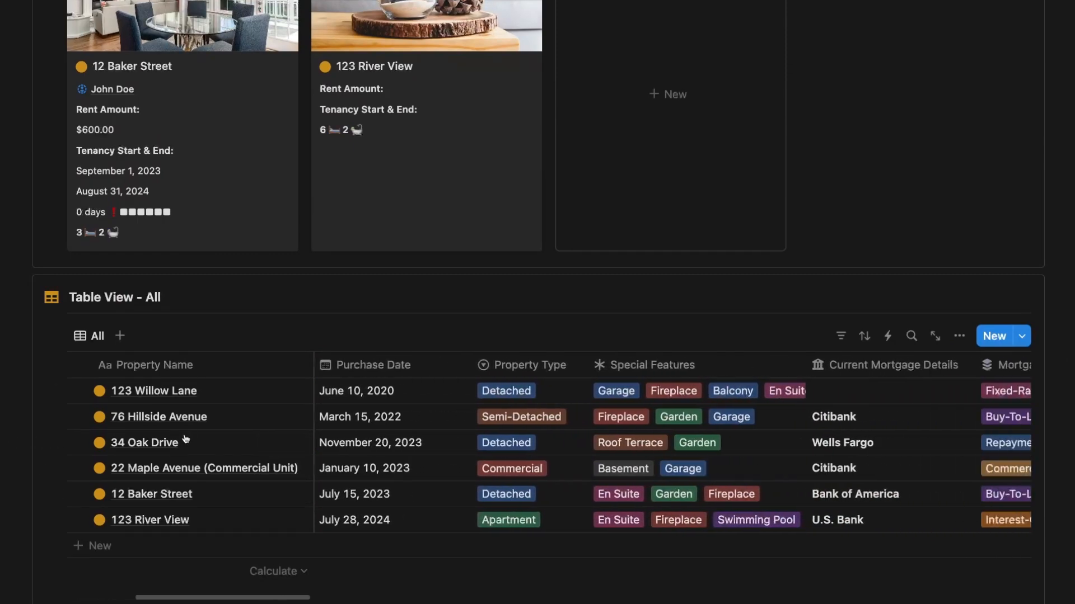
{"action": "scroll", "coordinate": [180, 446], "scroll_direction": "right", "scroll_amount": 2}
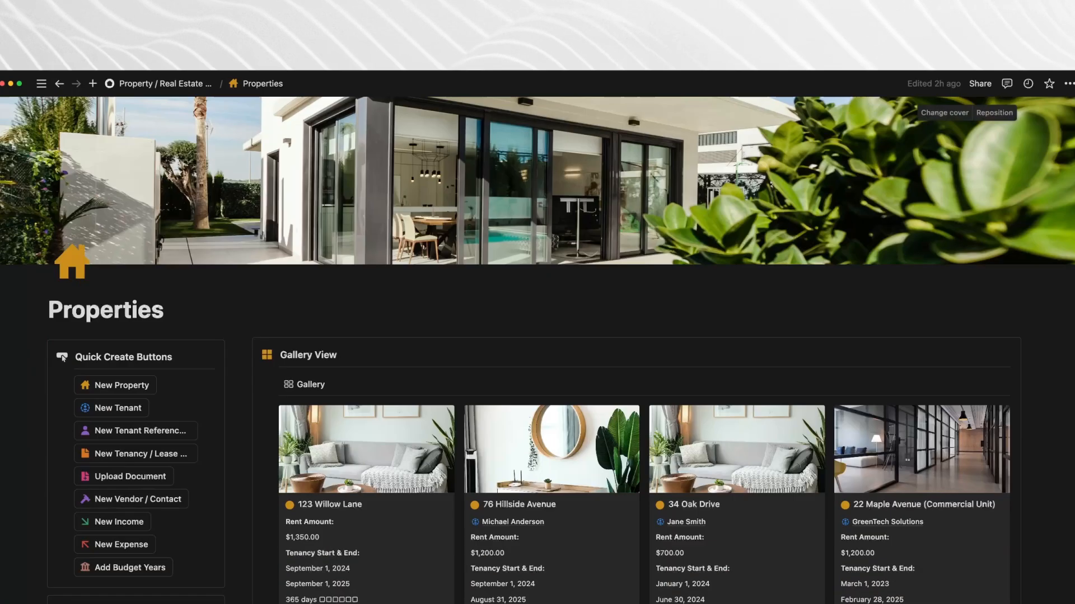
{"action": "scroll", "coordinate": [538, 336], "scroll_direction": "down", "scroll_amount": 2}
{"action": "scroll", "coordinate": [537, 336], "scroll_direction": "down", "scroll_amount": 2}
{"action": "scroll", "coordinate": [537, 336], "scroll_direction": "down", "scroll_amount": 2}
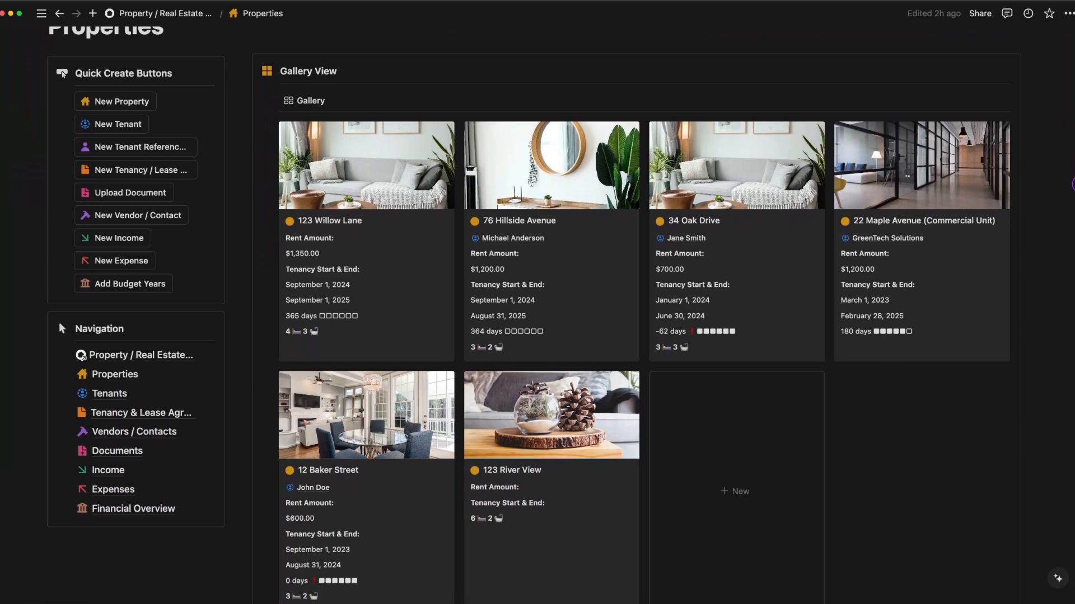
{"action": "scroll", "coordinate": [537, 337], "scroll_direction": "down", "scroll_amount": 1}
{"action": "scroll", "coordinate": [537, 335], "scroll_direction": "down", "scroll_amount": 2}
{"action": "scroll", "coordinate": [538, 335], "scroll_direction": "down", "scroll_amount": 2}
{"action": "scroll", "coordinate": [537, 335], "scroll_direction": "down", "scroll_amount": 2}
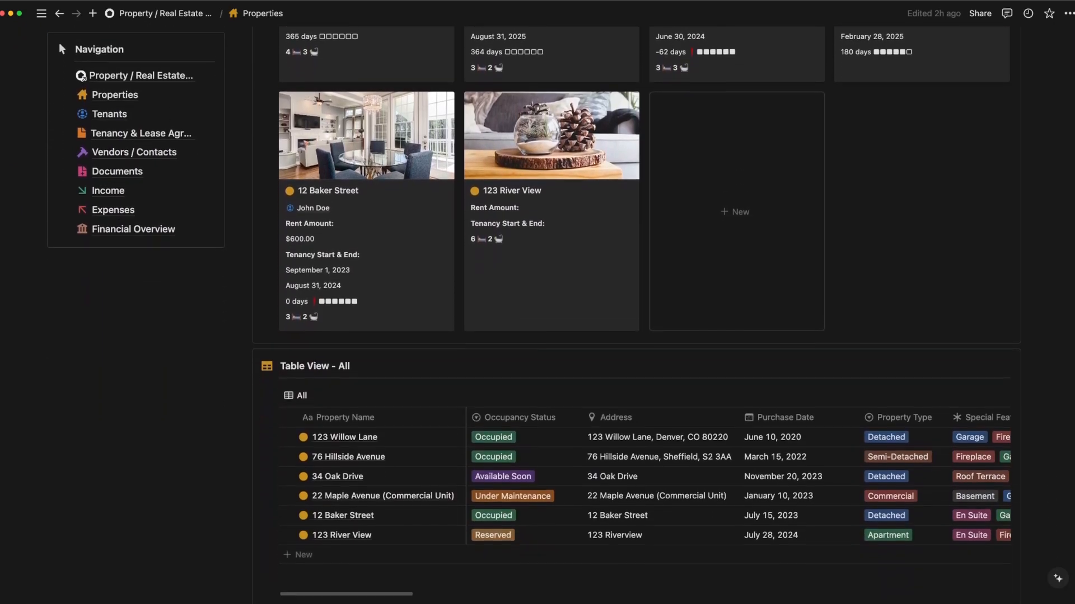
{"action": "scroll", "coordinate": [537, 336], "scroll_direction": "down", "scroll_amount": 2}
{"action": "scroll", "coordinate": [537, 337], "scroll_direction": "down", "scroll_amount": 2}
{"action": "scroll", "coordinate": [538, 336], "scroll_direction": "down", "scroll_amount": 1}
{"action": "scroll", "coordinate": [538, 336], "scroll_direction": "down", "scroll_amount": 1}
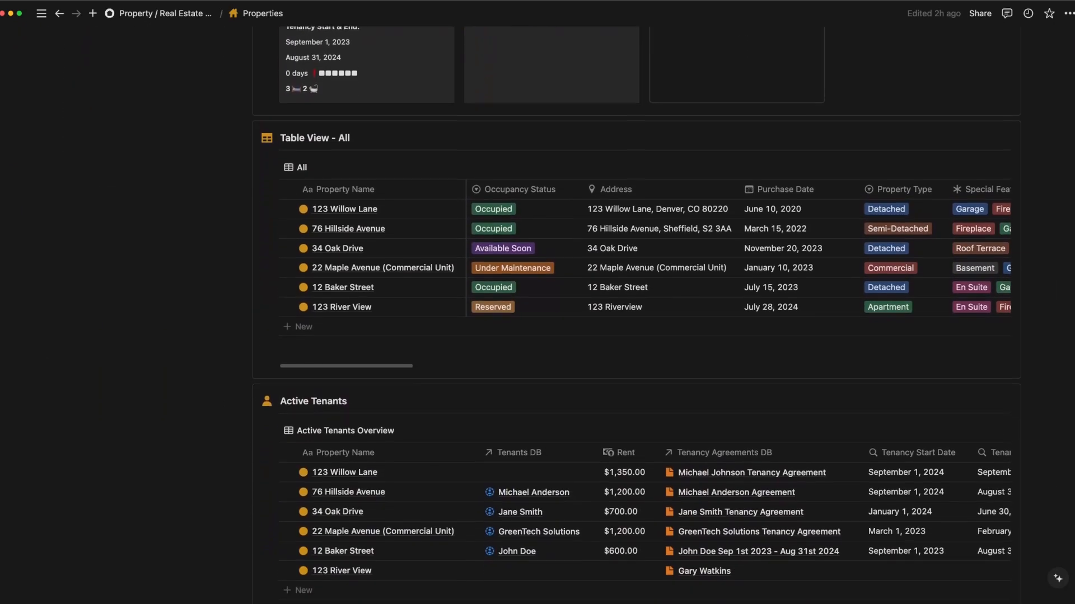
{"action": "scroll", "coordinate": [538, 336], "scroll_direction": "down", "scroll_amount": 1}
{"action": "scroll", "coordinate": [537, 336], "scroll_direction": "down", "scroll_amount": 2}
{"action": "scroll", "coordinate": [538, 337], "scroll_direction": "down", "scroll_amount": 2}
{"action": "scroll", "coordinate": [537, 337], "scroll_direction": "down", "scroll_amount": 2}
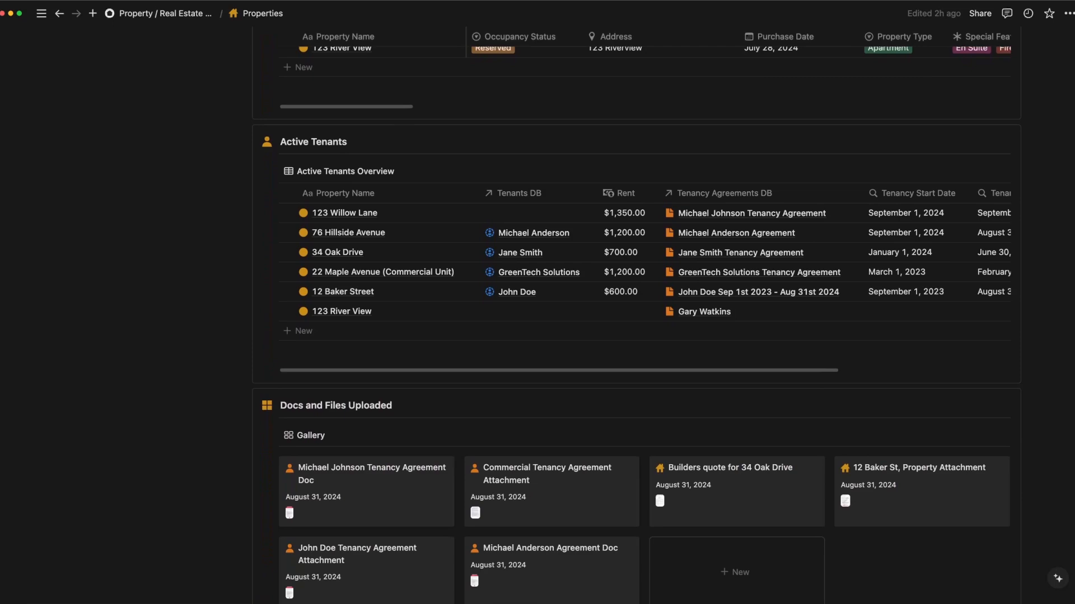
{"action": "scroll", "coordinate": [537, 336], "scroll_direction": "down", "scroll_amount": 1}
{"action": "scroll", "coordinate": [538, 336], "scroll_direction": "up", "scroll_amount": 2}
{"action": "scroll", "coordinate": [537, 335], "scroll_direction": "up", "scroll_amount": 3}
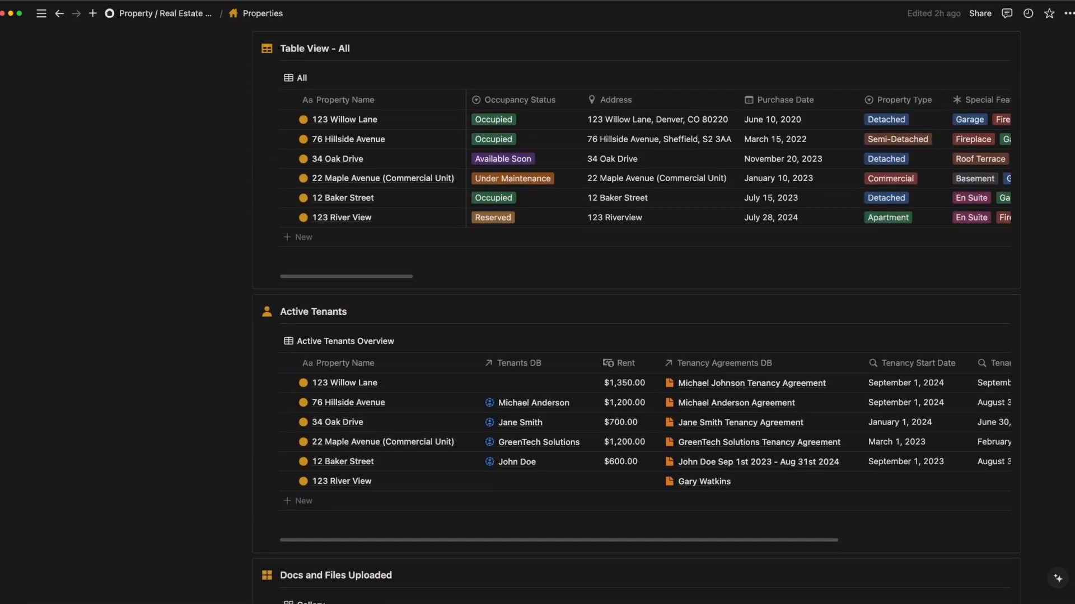
{"action": "scroll", "coordinate": [538, 336], "scroll_direction": "up", "scroll_amount": 3}
{"action": "scroll", "coordinate": [537, 335], "scroll_direction": "up", "scroll_amount": 2}
{"action": "scroll", "coordinate": [538, 335], "scroll_direction": "up", "scroll_amount": 1}
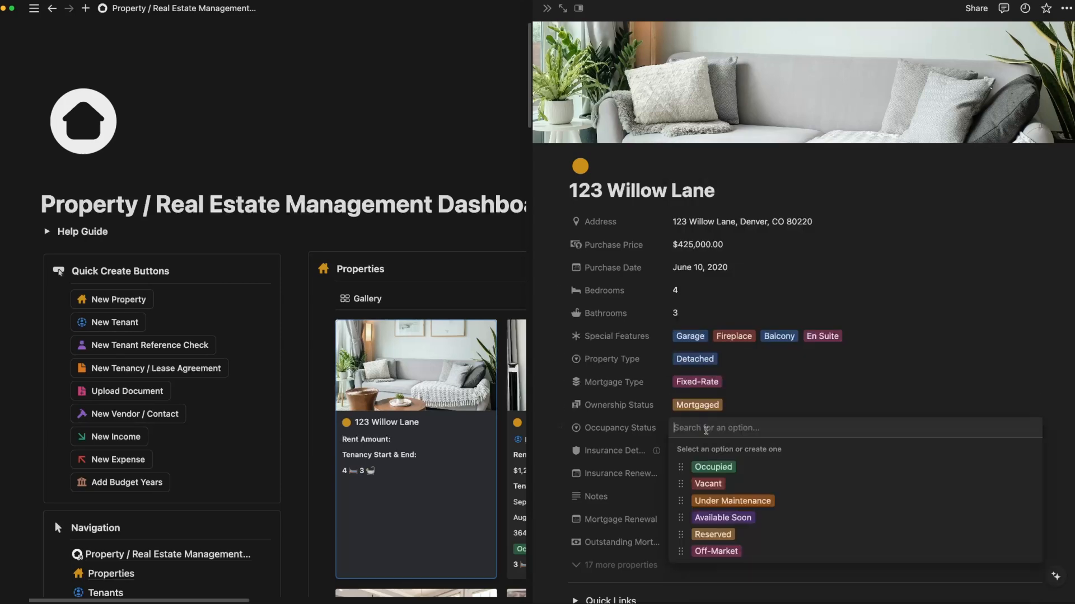
Mark the property Occupied and confirm its June 2025 insurance and mortgage renewal dates
{"action": "key", "text": "Return"}
{"action": "left_click", "coordinate": [706, 452]}
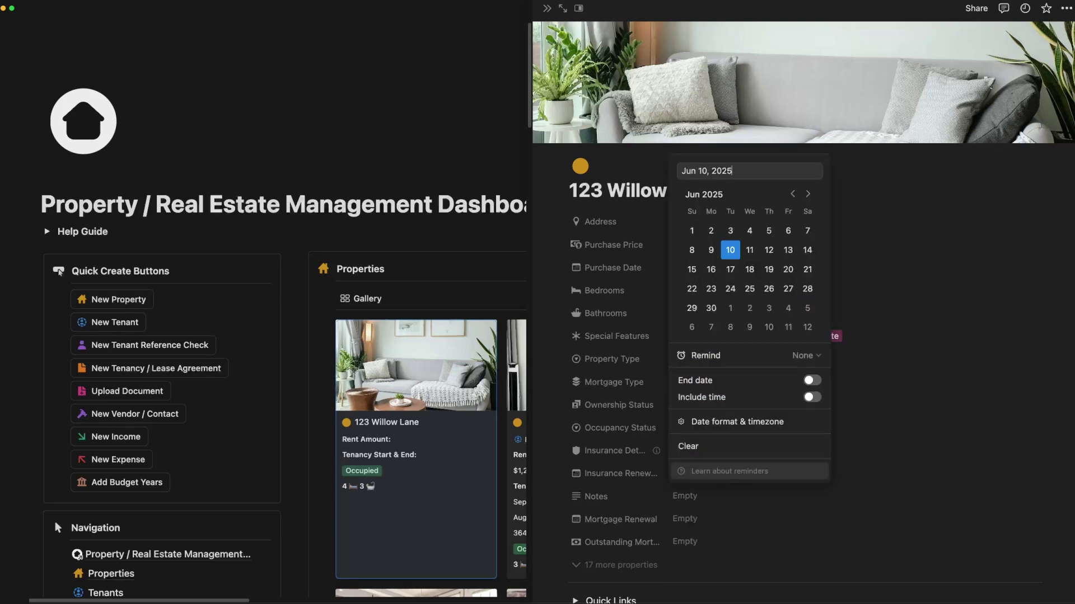
{"action": "key", "text": "Return"}
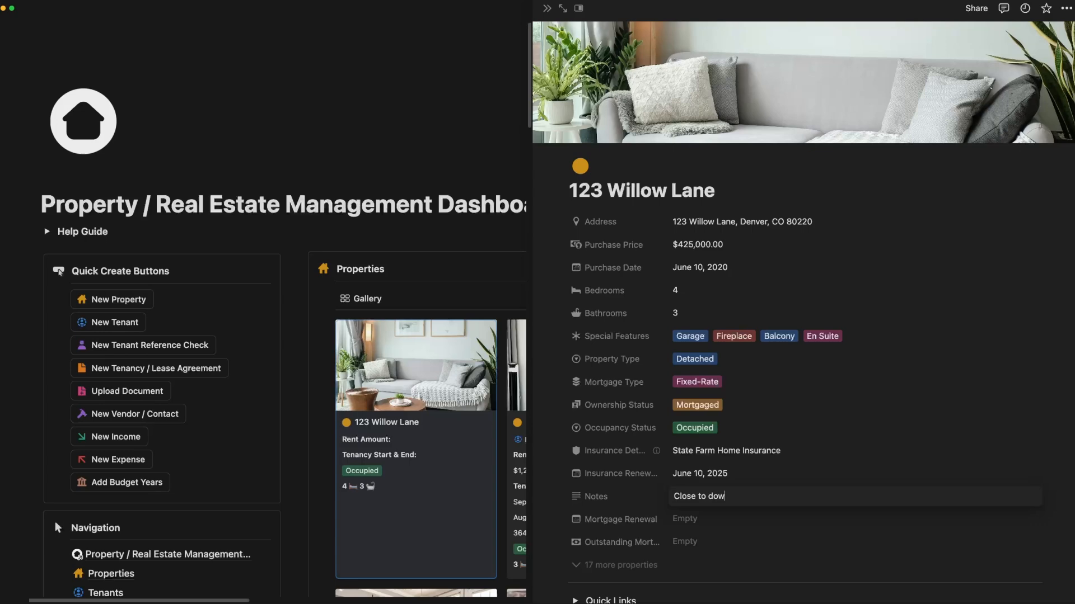
{"action": "left_click", "coordinate": [740, 518]}
{"action": "type", "text": "hun"}
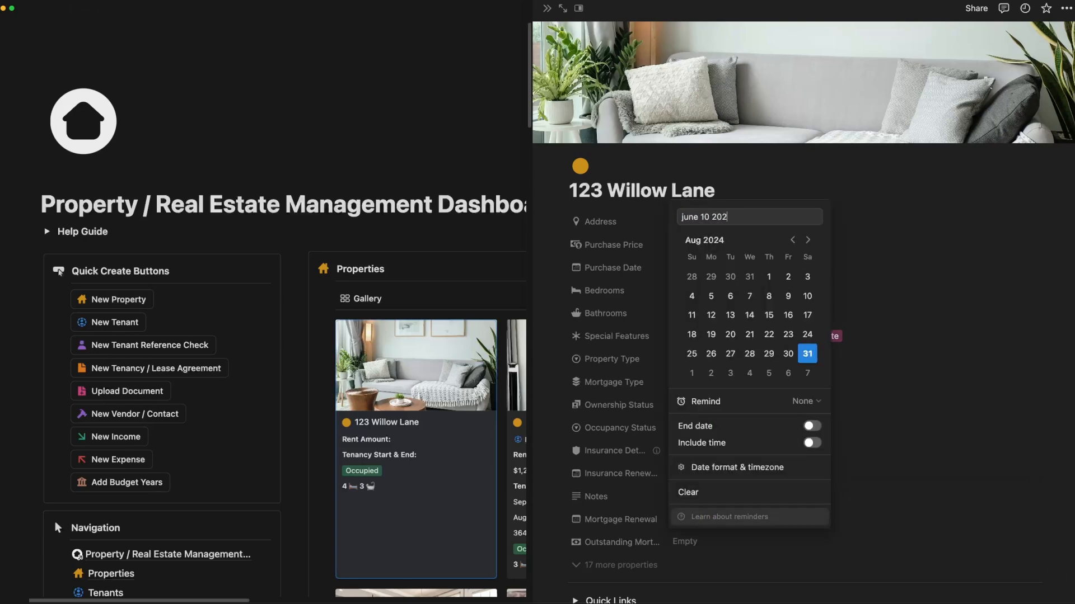
{"action": "type", "text": "5"}
{"action": "key", "text": "Return"}
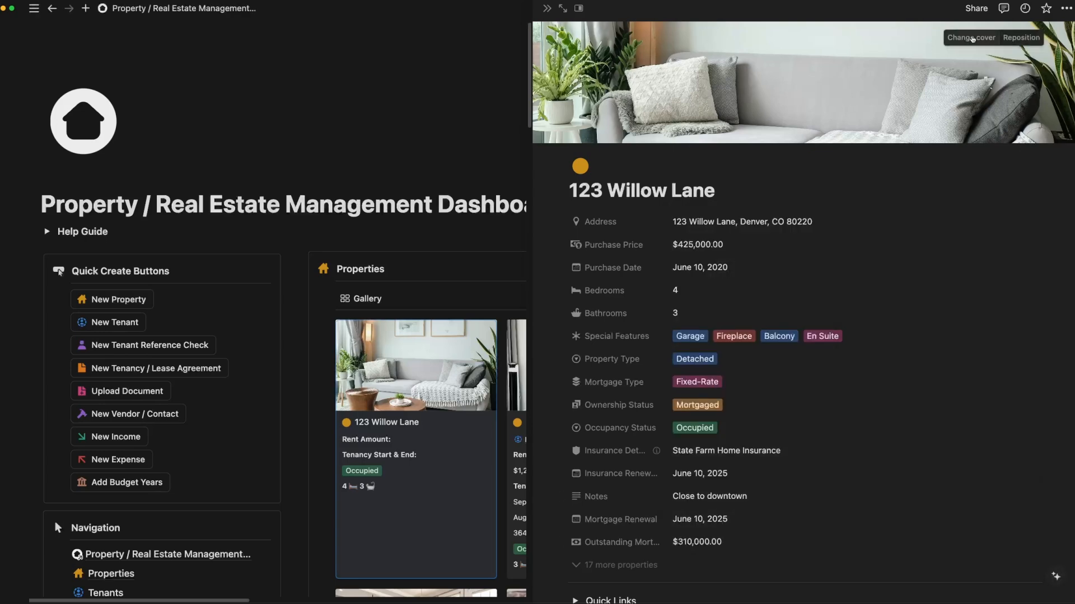
Look at the cover image upload options, close the page and reopen 123 Willow Lane
{"action": "left_click", "coordinate": [973, 38]}
{"action": "left_click", "coordinate": [811, 60]}
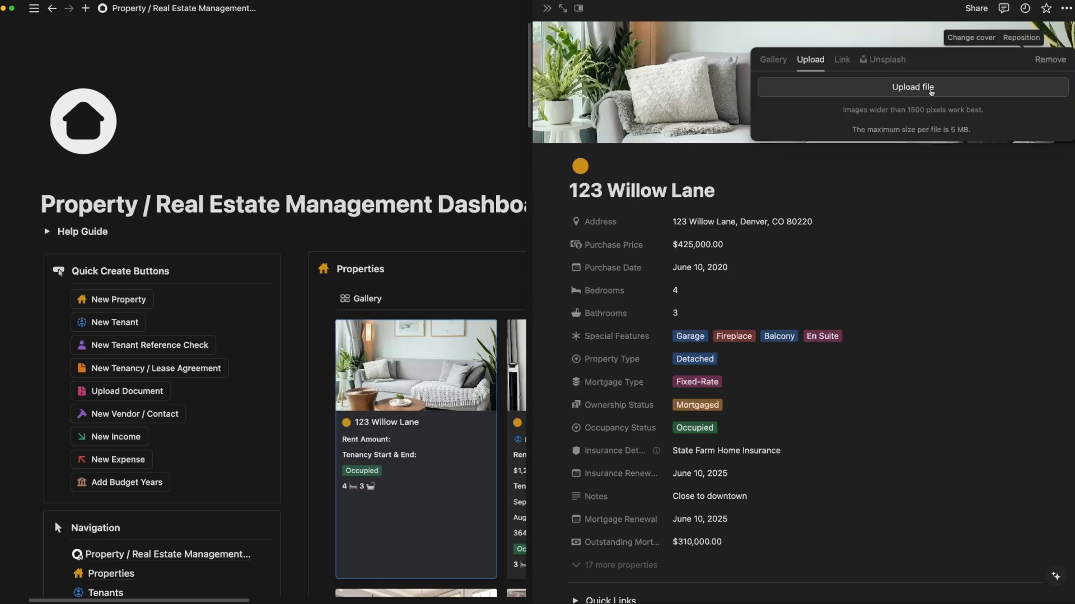
{"action": "left_click", "coordinate": [684, 74]}
{"action": "left_click", "coordinate": [547, 9]}
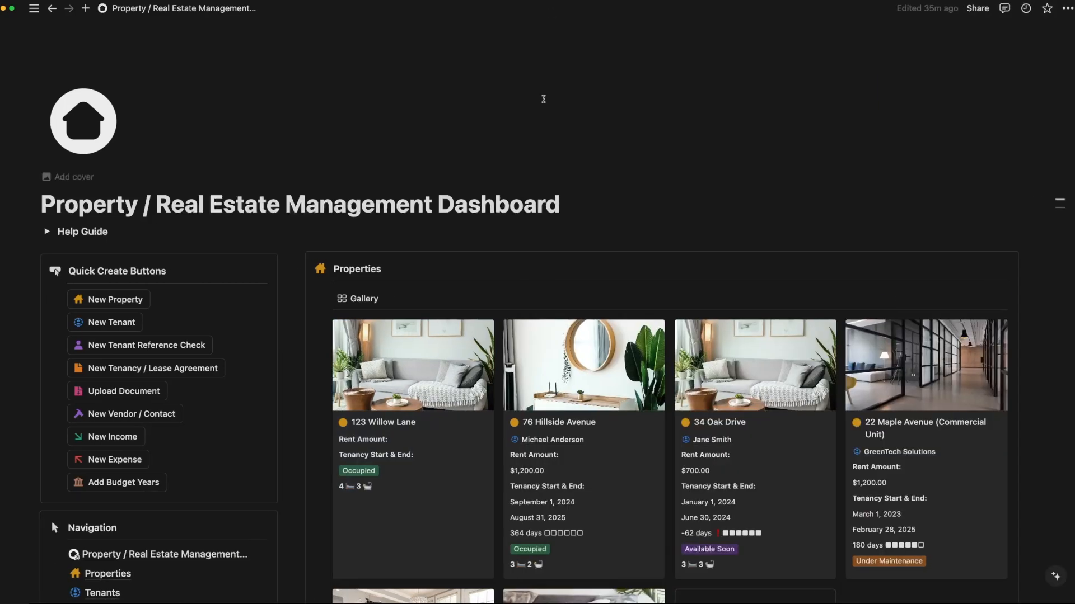
{"action": "left_click", "coordinate": [376, 546]}
{"action": "scroll", "coordinate": [632, 464], "scroll_direction": "down", "scroll_amount": 5}
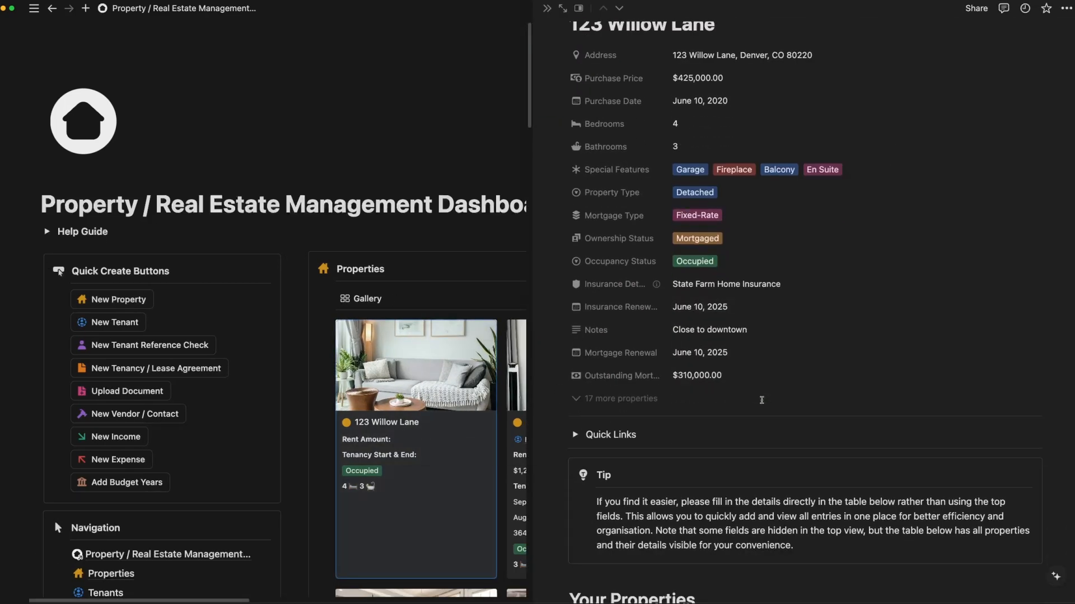
{"action": "scroll", "coordinate": [714, 420], "scroll_direction": "down", "scroll_amount": 5}
{"action": "scroll", "coordinate": [739, 412], "scroll_direction": "down", "scroll_amount": 5}
{"action": "scroll", "coordinate": [761, 406], "scroll_direction": "down", "scroll_amount": 5}
{"action": "scroll", "coordinate": [760, 406], "scroll_direction": "down", "scroll_amount": 5}
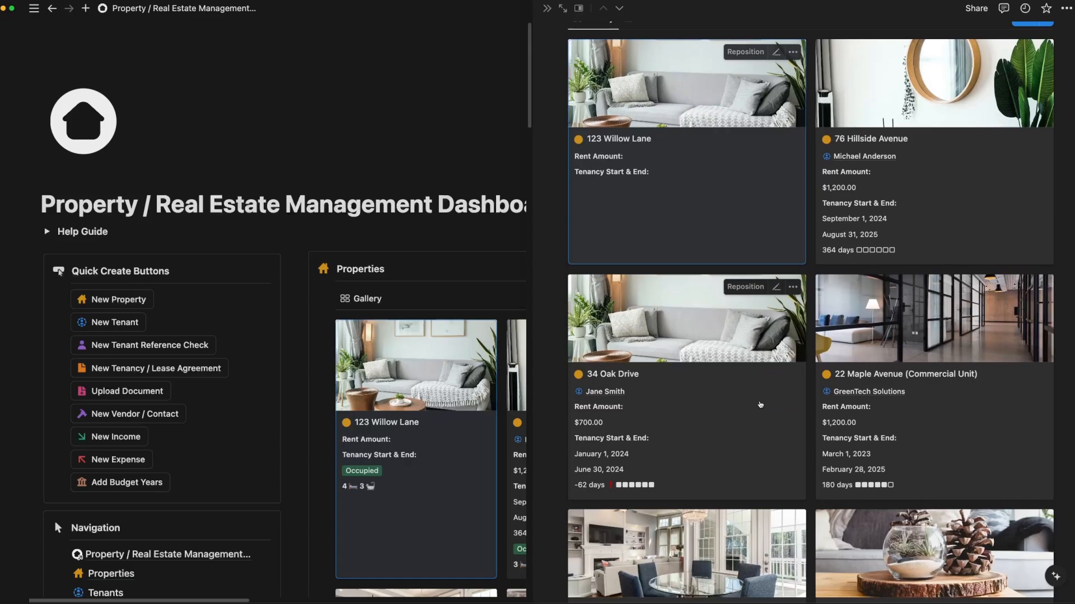
{"action": "scroll", "coordinate": [760, 406], "scroll_direction": "down", "scroll_amount": 5}
{"action": "scroll", "coordinate": [759, 407], "scroll_direction": "up", "scroll_amount": 5}
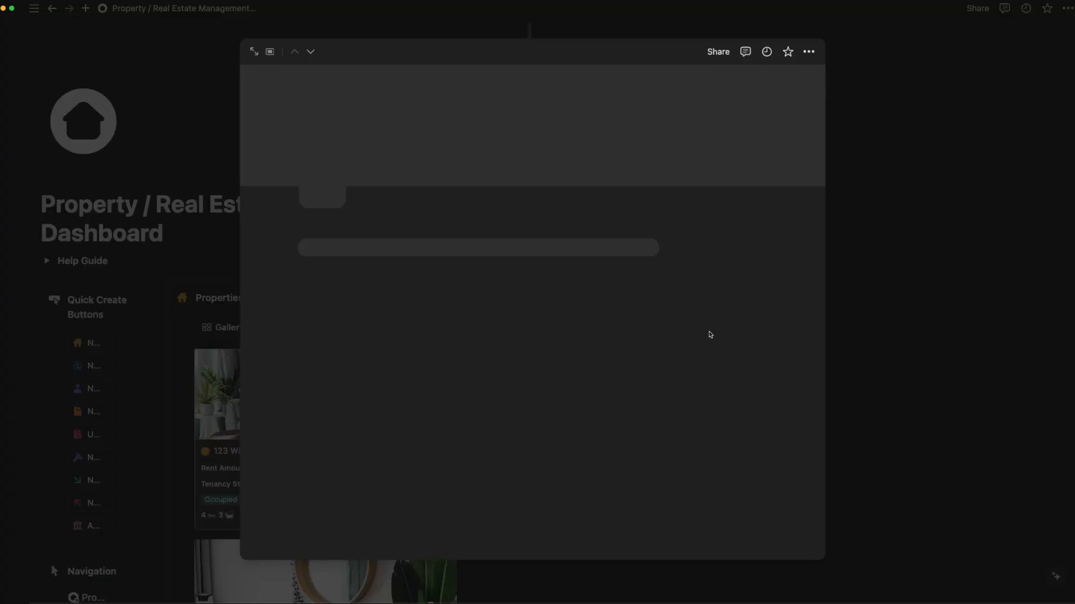
{"action": "scroll", "coordinate": [707, 340], "scroll_direction": "down", "scroll_amount": 5}
{"action": "scroll", "coordinate": [707, 339], "scroll_direction": "down", "scroll_amount": 5}
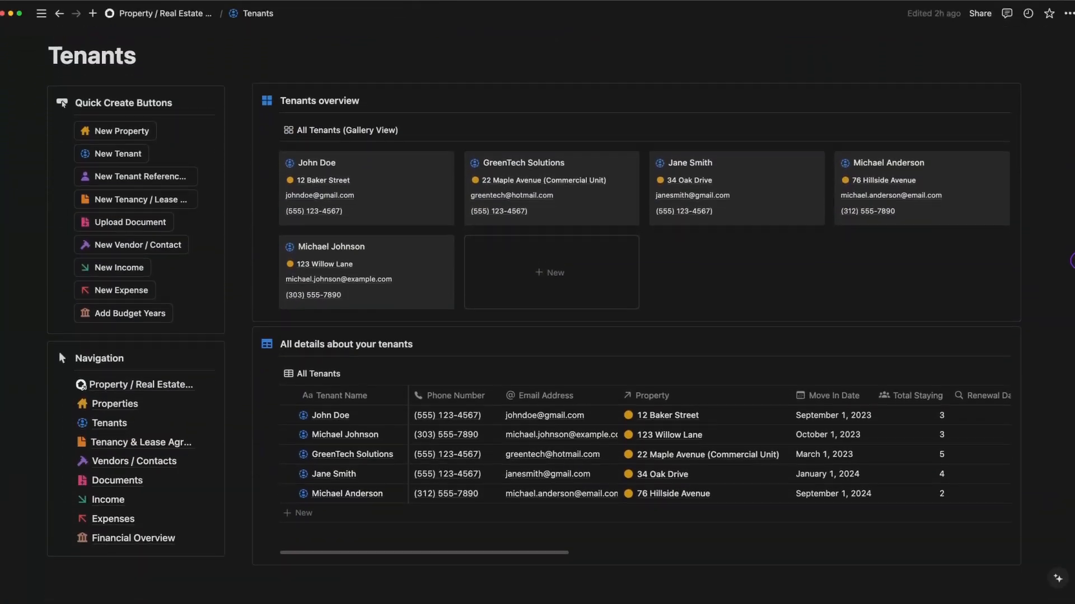
{"action": "scroll", "coordinate": [59, 352], "scroll_direction": "down", "scroll_amount": 2}
{"action": "scroll", "coordinate": [59, 352], "scroll_direction": "up", "scroll_amount": 2}
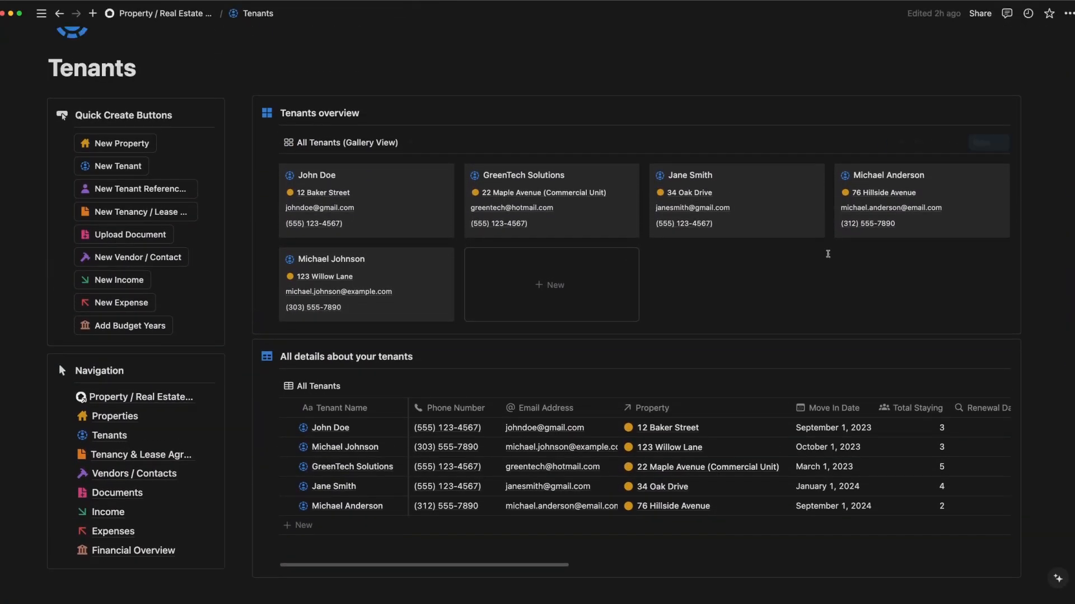
{"action": "left_click", "coordinate": [371, 204]}
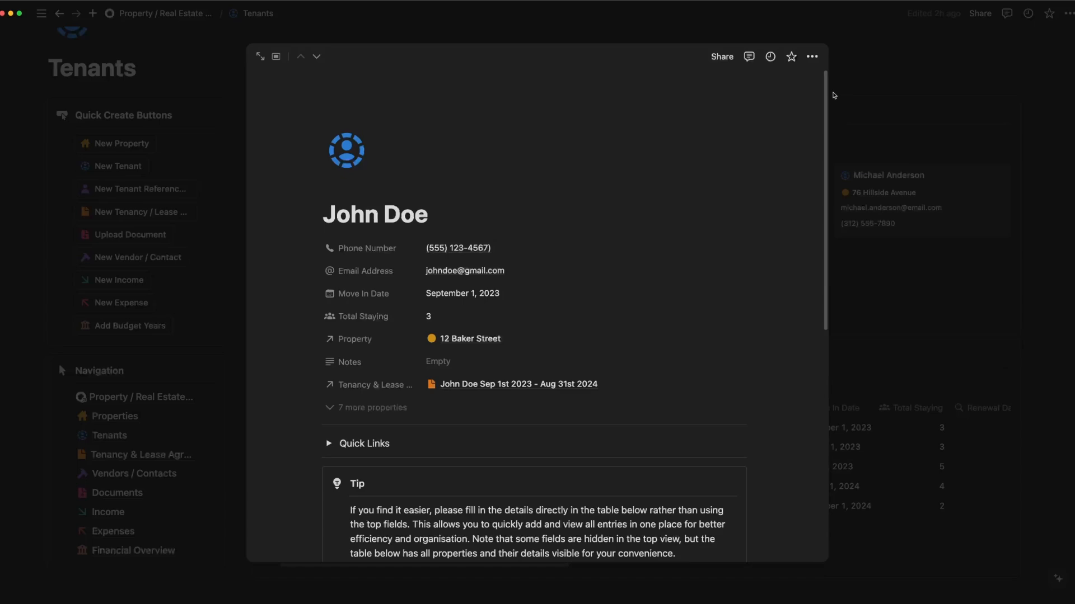
{"action": "scroll", "coordinate": [538, 336], "scroll_direction": "down", "scroll_amount": 5}
{"action": "scroll", "coordinate": [538, 336], "scroll_direction": "down", "scroll_amount": 3}
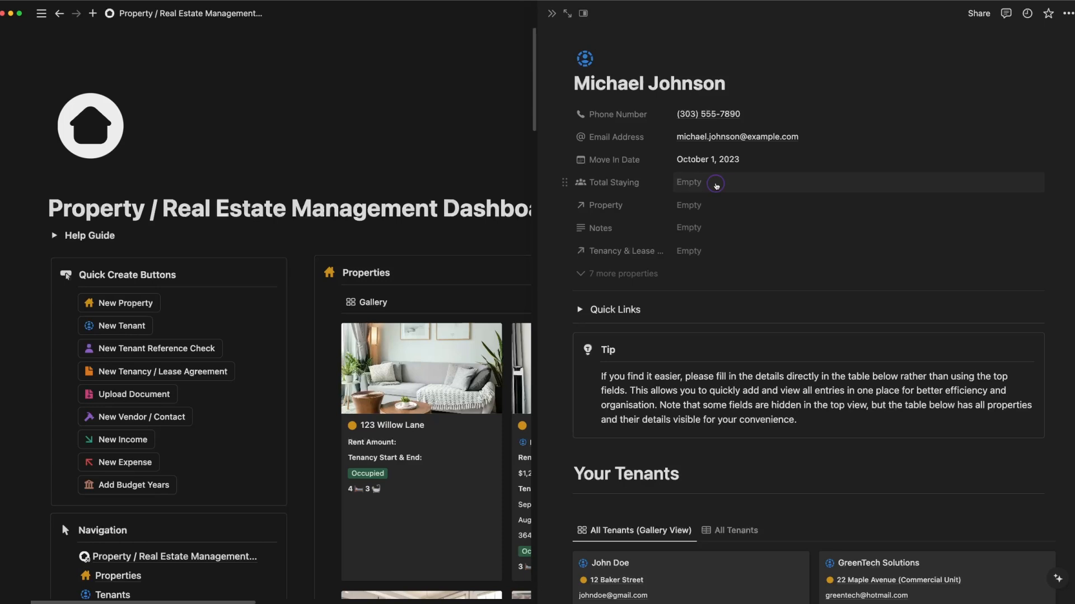
Link the tenant to 123 Willow Lane and close the tenant page
{"action": "left_click", "coordinate": [715, 205]}
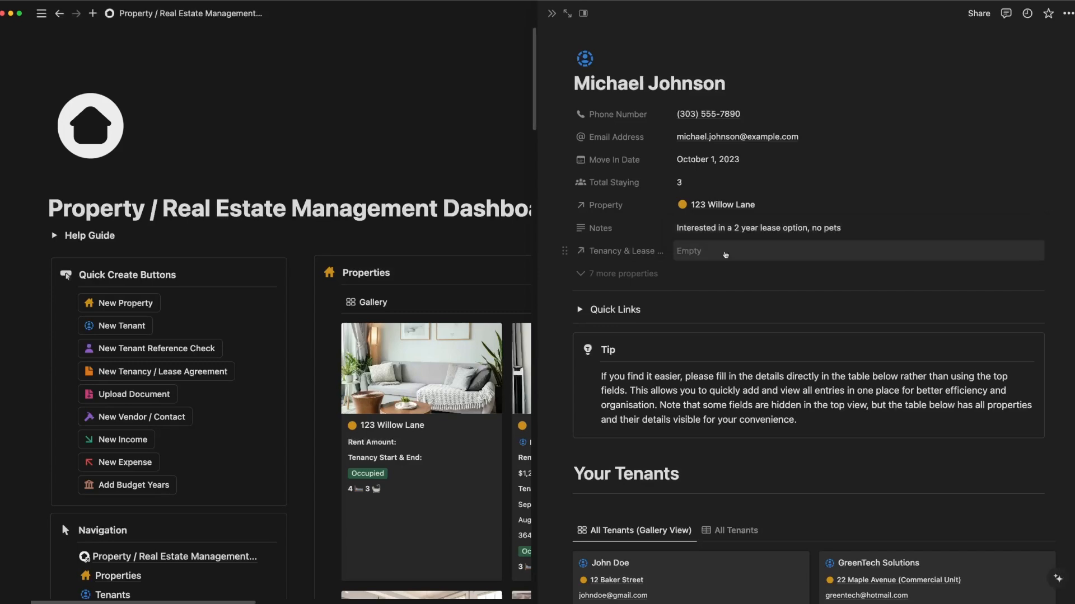
{"action": "key", "text": "Escape"}
{"action": "scroll", "coordinate": [537, 336], "scroll_direction": "down", "scroll_amount": 10}
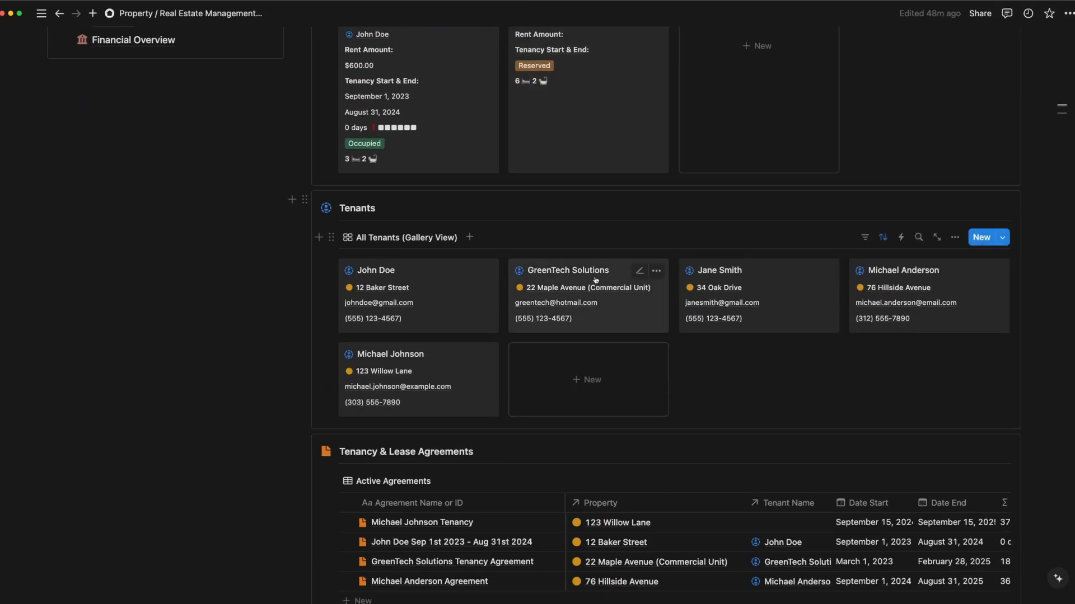
{"action": "scroll", "coordinate": [596, 280], "scroll_direction": "down", "scroll_amount": 3}
{"action": "scroll", "coordinate": [545, 294], "scroll_direction": "down", "scroll_amount": 2}
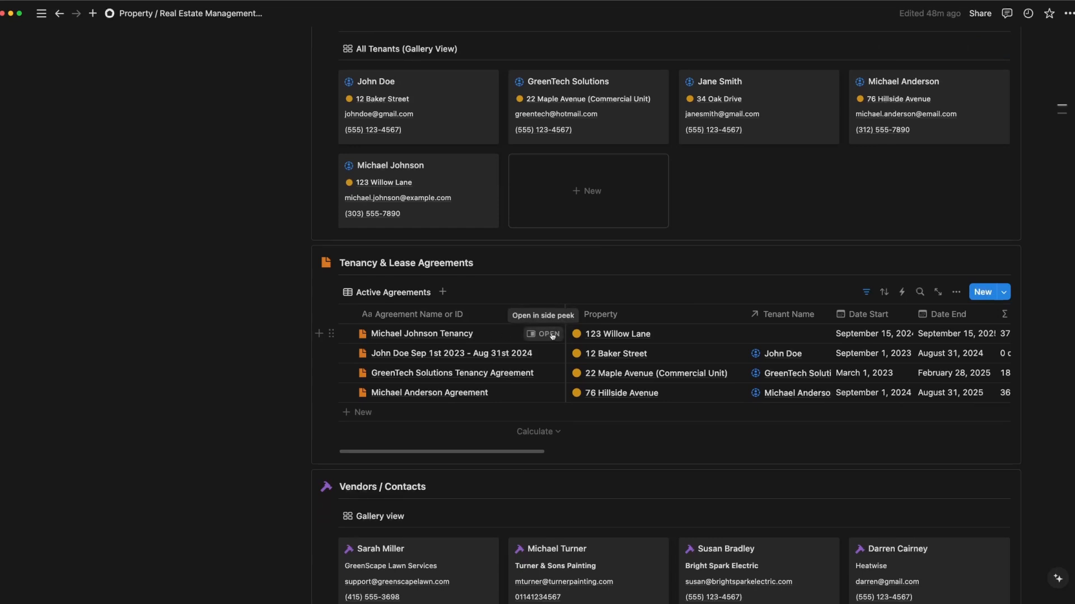
{"action": "scroll", "coordinate": [552, 337], "scroll_direction": "right", "scroll_amount": 5}
{"action": "scroll", "coordinate": [553, 336], "scroll_direction": "right", "scroll_amount": 3}
{"action": "scroll", "coordinate": [553, 336], "scroll_direction": "right", "scroll_amount": 3}
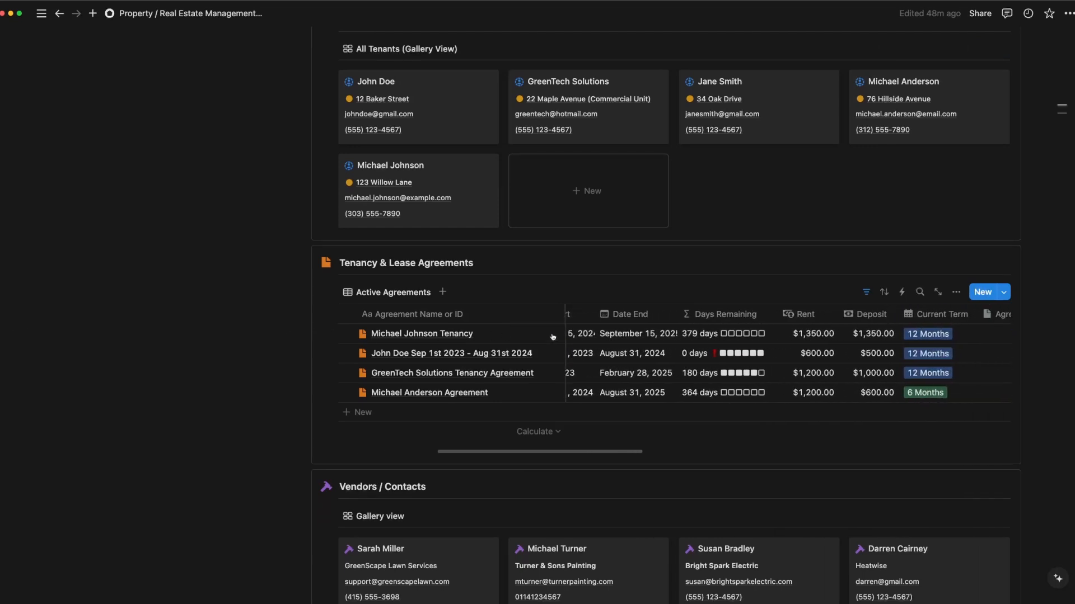
{"action": "scroll", "coordinate": [552, 337], "scroll_direction": "right", "scroll_amount": 3}
{"action": "scroll", "coordinate": [553, 336], "scroll_direction": "right", "scroll_amount": 2}
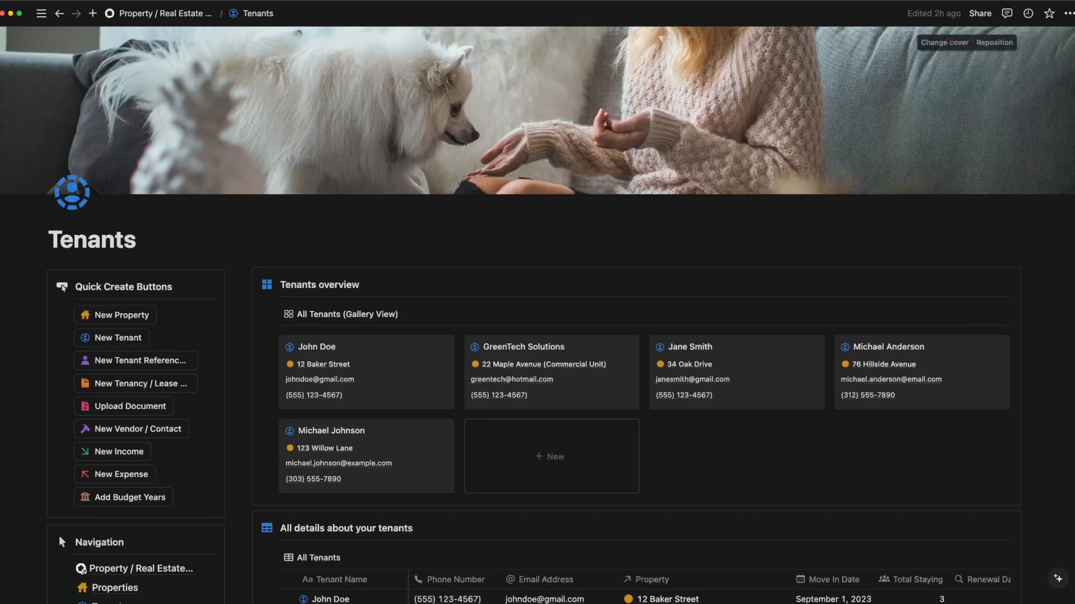
{"action": "scroll", "coordinate": [59, 535], "scroll_direction": "down", "scroll_amount": 2}
{"action": "scroll", "coordinate": [59, 504], "scroll_direction": "down", "scroll_amount": 2}
{"action": "scroll", "coordinate": [59, 437], "scroll_direction": "down", "scroll_amount": 2}
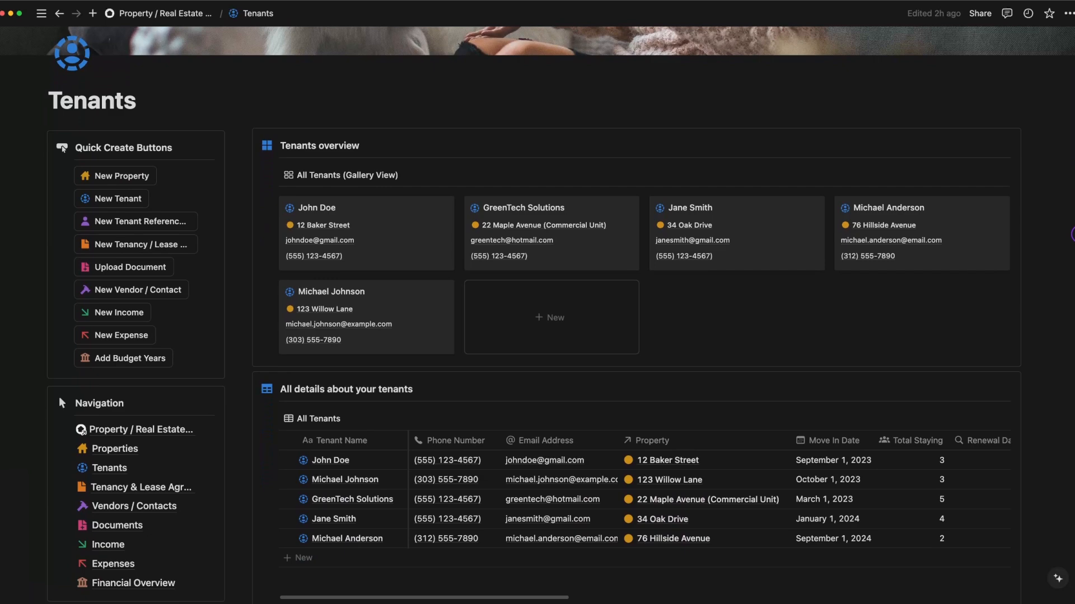
{"action": "scroll", "coordinate": [59, 397], "scroll_direction": "down", "scroll_amount": 2}
{"action": "scroll", "coordinate": [59, 359], "scroll_direction": "down", "scroll_amount": 2}
{"action": "scroll", "coordinate": [58, 310], "scroll_direction": "down", "scroll_amount": 2}
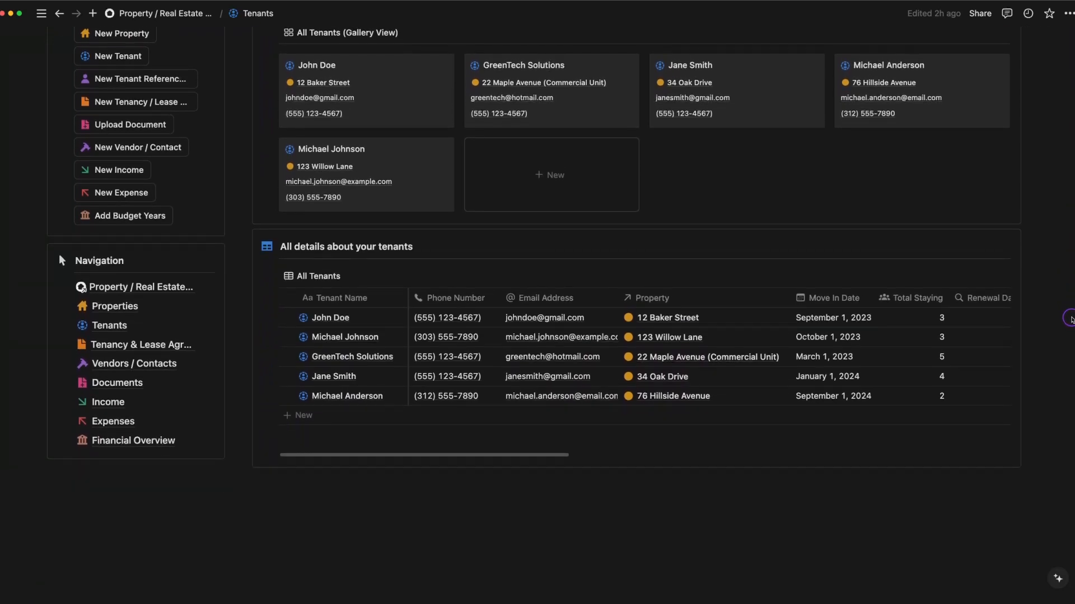
{"action": "scroll", "coordinate": [59, 254], "scroll_direction": "up", "scroll_amount": 2}
{"action": "scroll", "coordinate": [59, 293], "scroll_direction": "up", "scroll_amount": 2}
{"action": "scroll", "coordinate": [59, 349], "scroll_direction": "up", "scroll_amount": 1}
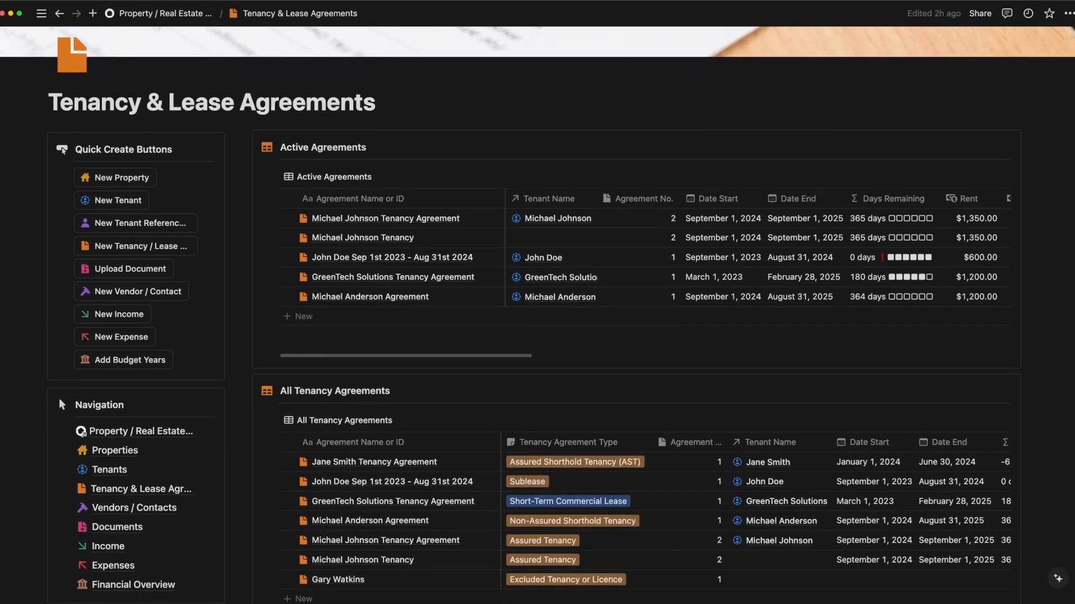
{"action": "scroll", "coordinate": [58, 398], "scroll_direction": "down", "scroll_amount": 1}
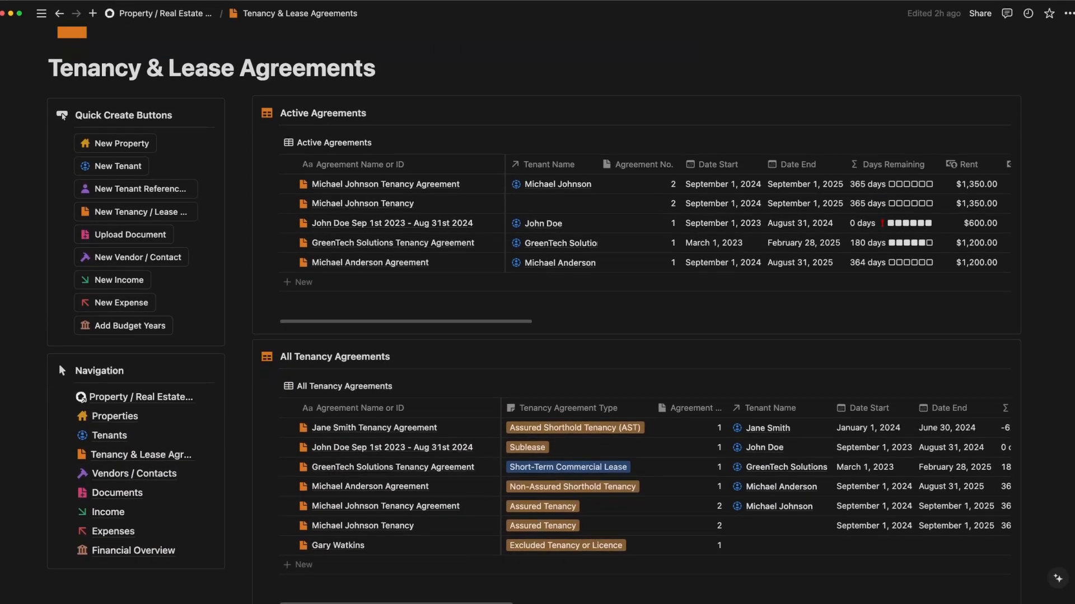
{"action": "scroll", "coordinate": [59, 364], "scroll_direction": "down", "scroll_amount": 2}
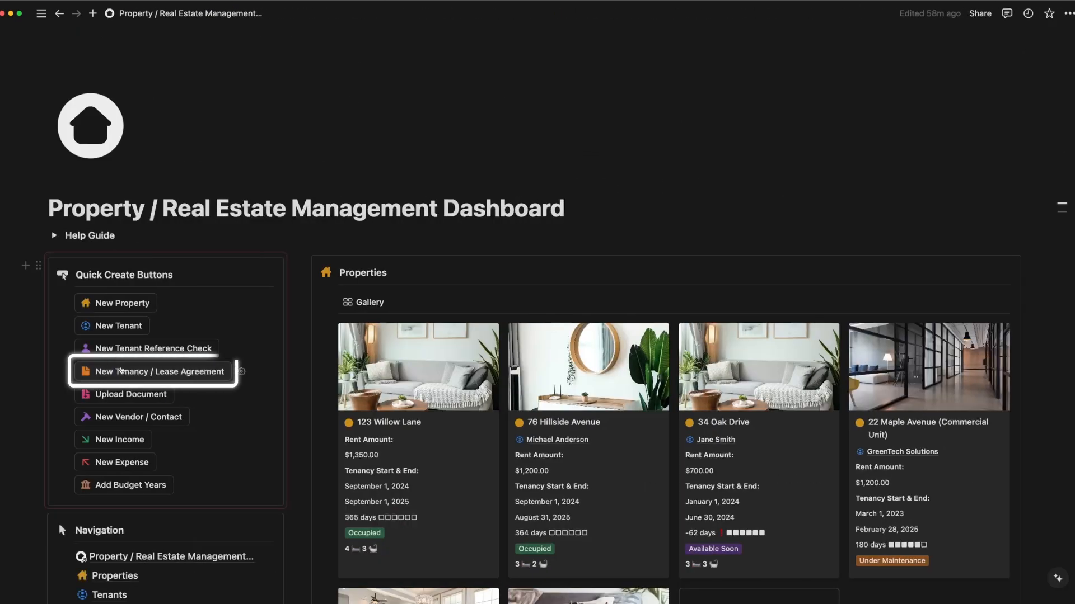
Create tenancy agreement No. 2 linked to 123 Willow Lane with a 12 Months term
{"action": "left_click", "coordinate": [120, 371]}
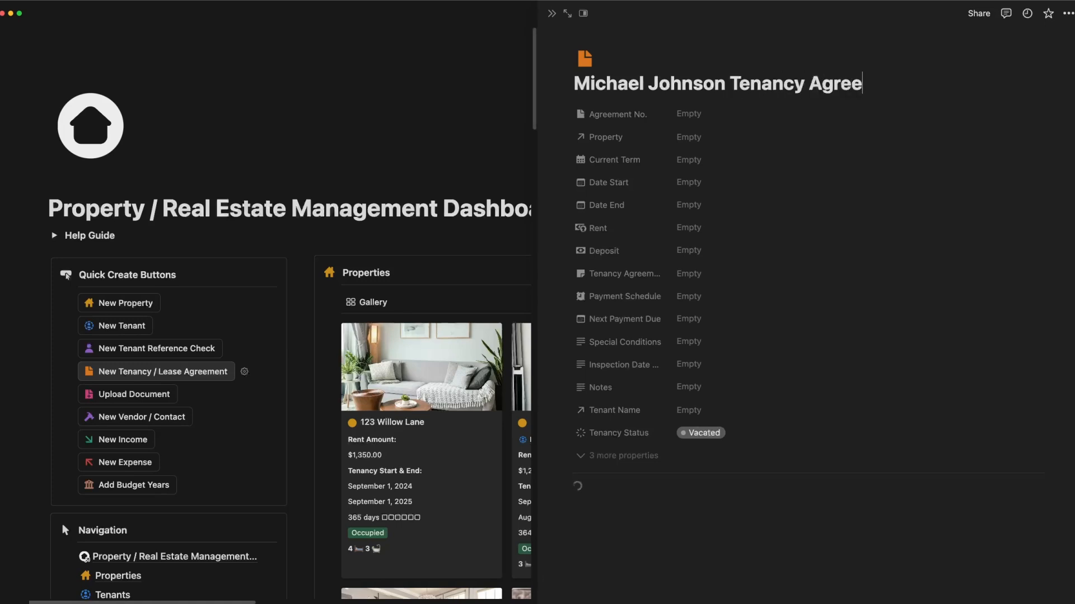
{"action": "type", "text": "ment"}
{"action": "key", "text": "Return"}
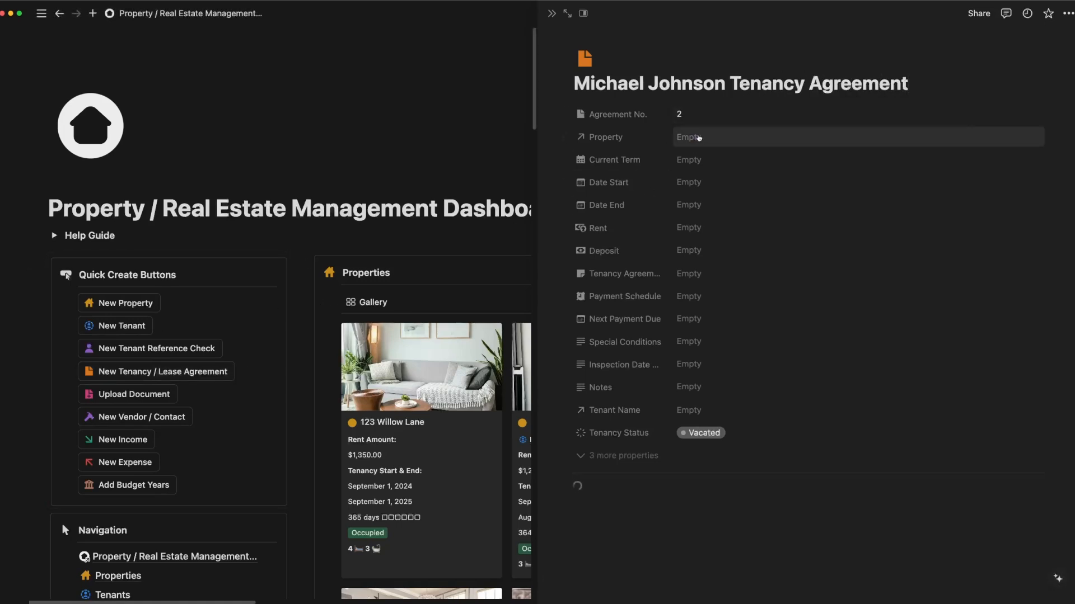
{"action": "left_click", "coordinate": [723, 196]}
{"action": "left_click", "coordinate": [722, 160]}
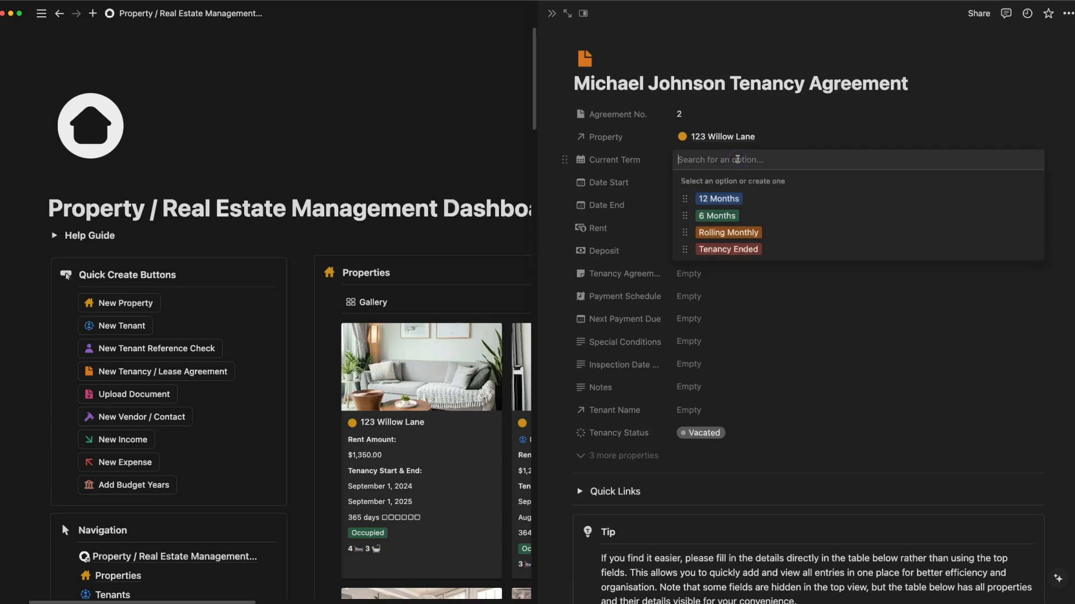
{"action": "left_click", "coordinate": [743, 200]}
Set the term from September 1, 2024 to September 1, 2025 and rent of $1,350.00
{"action": "left_click", "coordinate": [706, 183]}
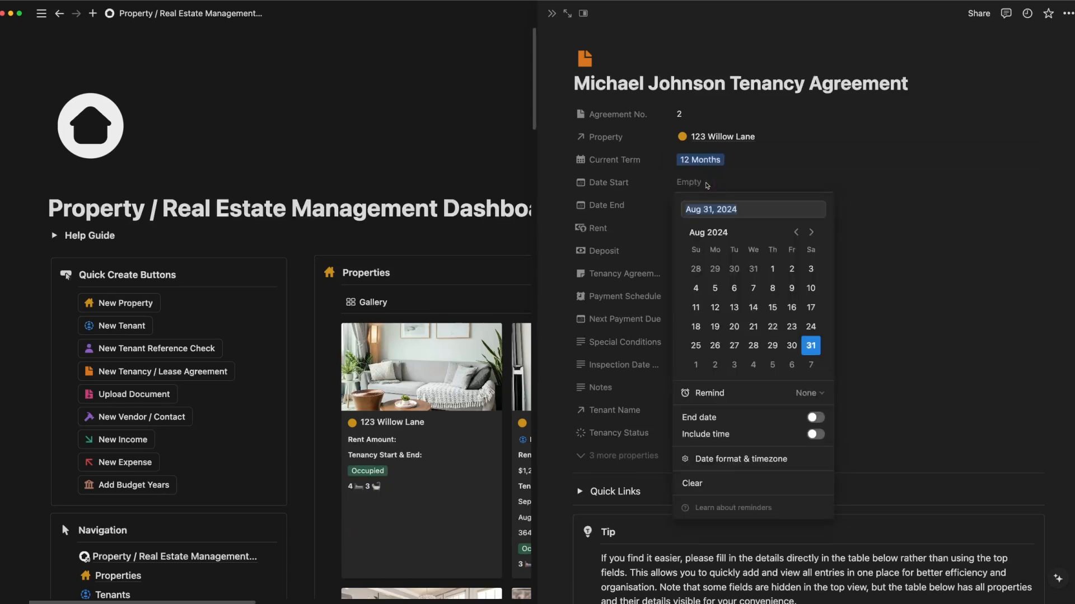
{"action": "key", "text": "Return"}
{"action": "left_click", "coordinate": [746, 206]}
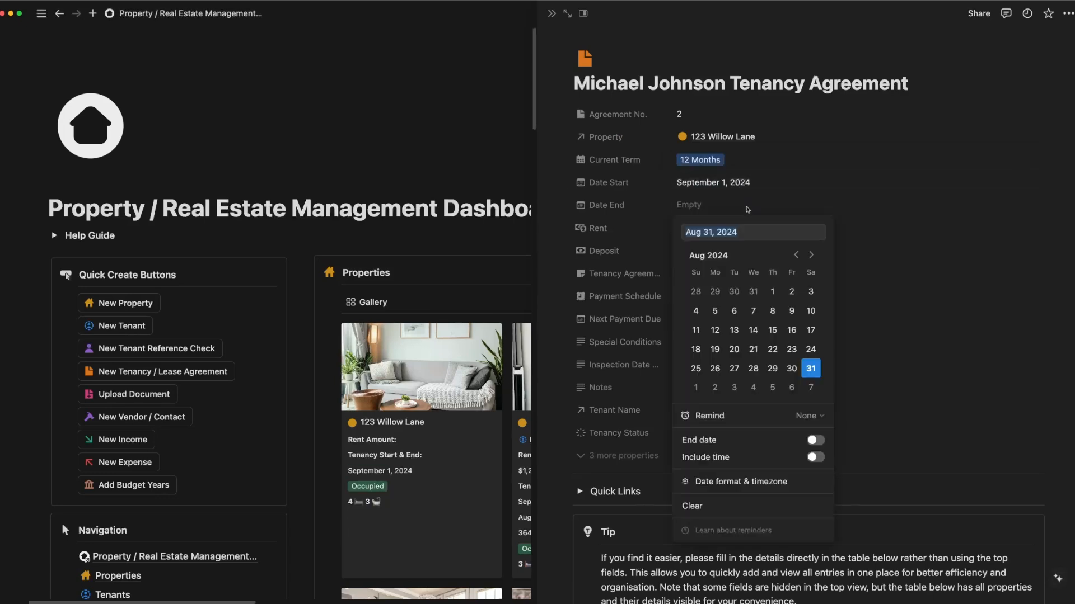
{"action": "key", "text": "Return"}
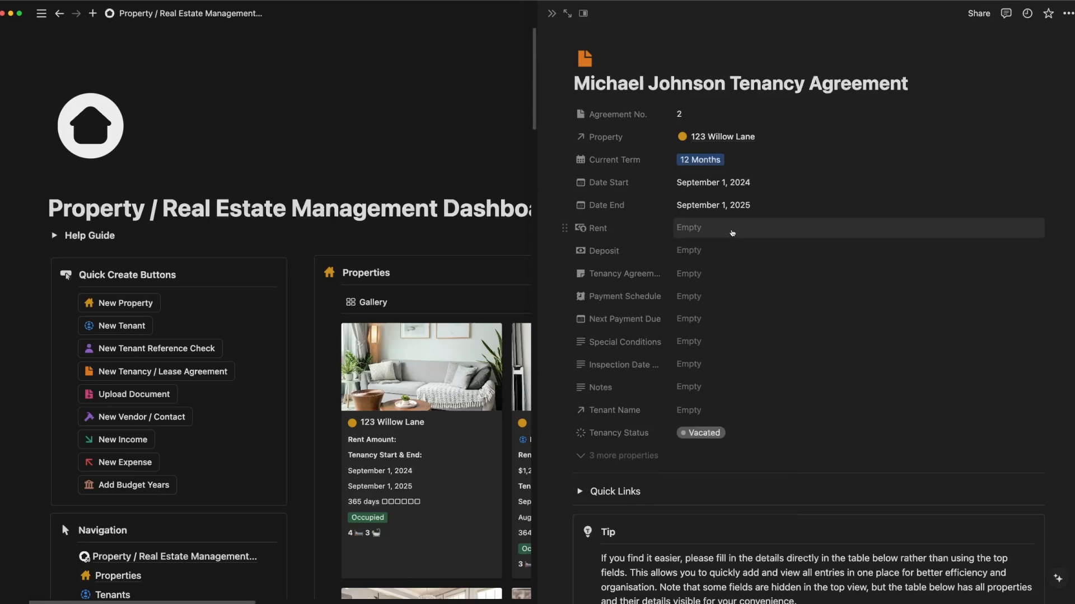
{"action": "type", "text": "50"}
{"action": "key", "text": "Return"}
{"action": "type", "text": "1350"}
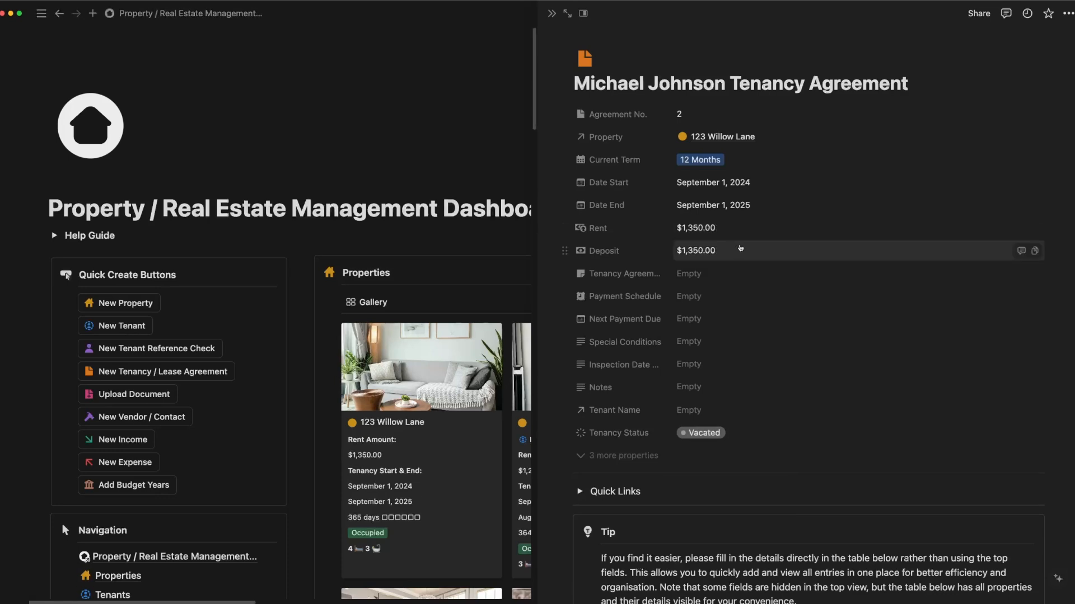
Commit the deposit, set Assured Tenancy, Monthly payments and next payment due October 1, 2024
{"action": "key", "text": "Return"}
{"action": "left_click", "coordinate": [710, 274]}
{"action": "left_click", "coordinate": [732, 330]}
{"action": "left_click", "coordinate": [727, 295]}
{"action": "left_click", "coordinate": [705, 334]}
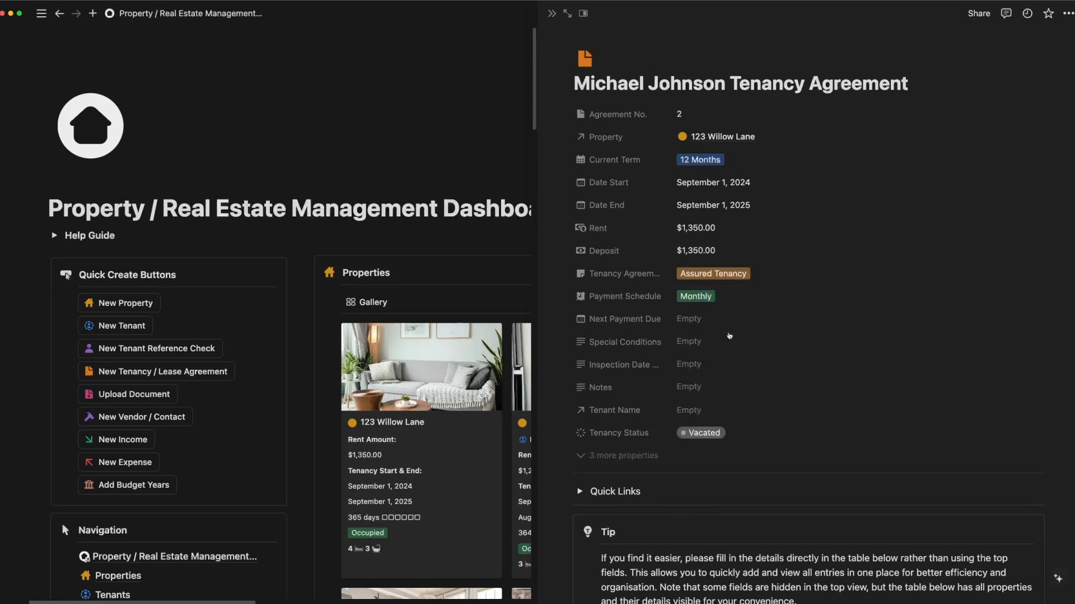
{"action": "left_click", "coordinate": [728, 319]}
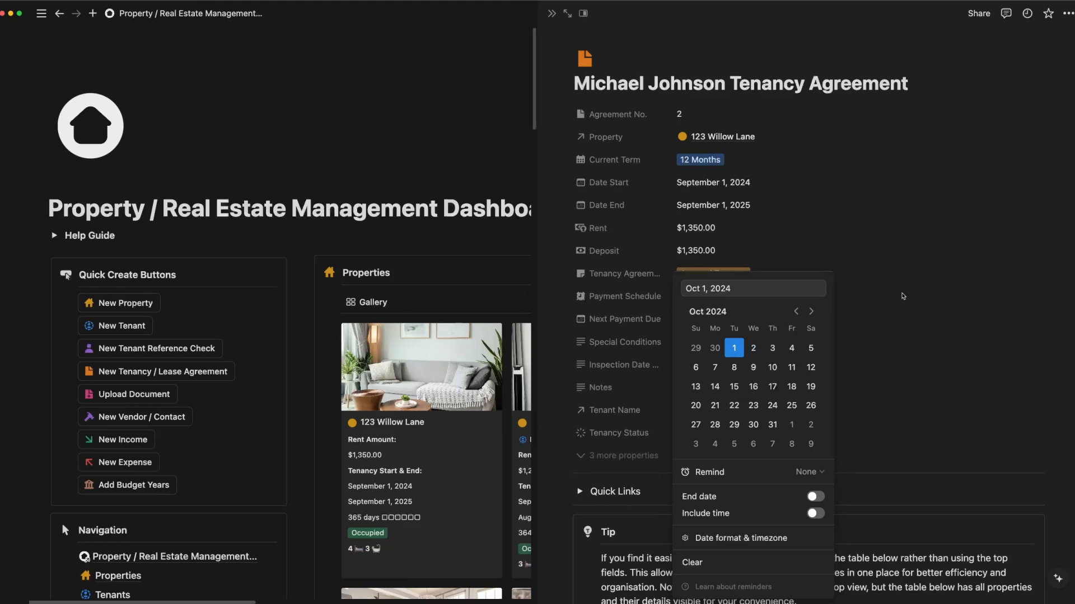
{"action": "left_click", "coordinate": [734, 347]}
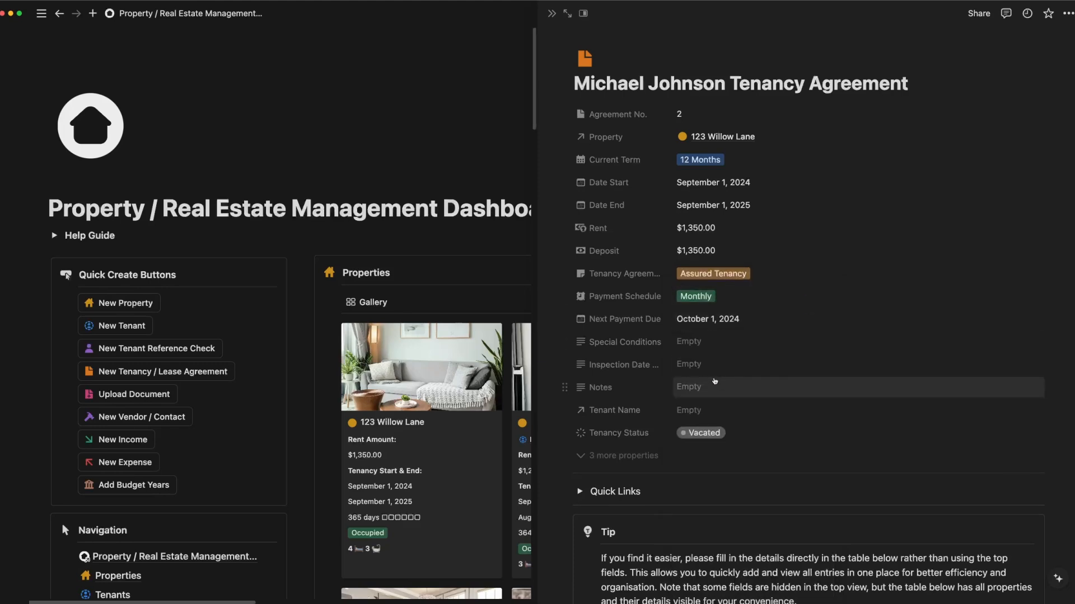
{"action": "left_click", "coordinate": [714, 410]}
{"action": "left_click", "coordinate": [727, 469]}
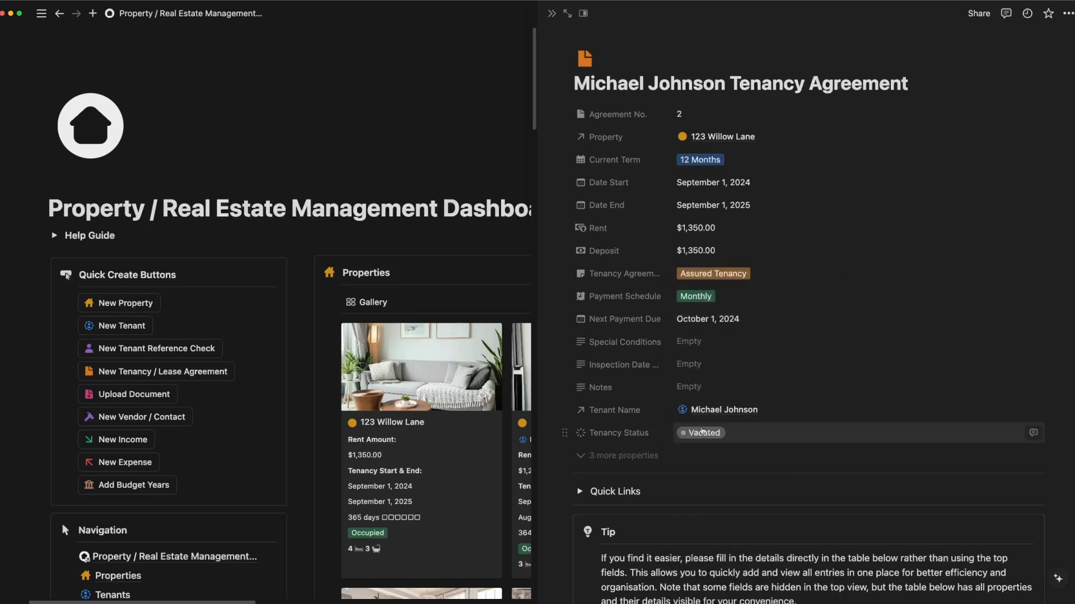
{"action": "left_click", "coordinate": [712, 455]}
{"action": "left_click", "coordinate": [981, 273]}
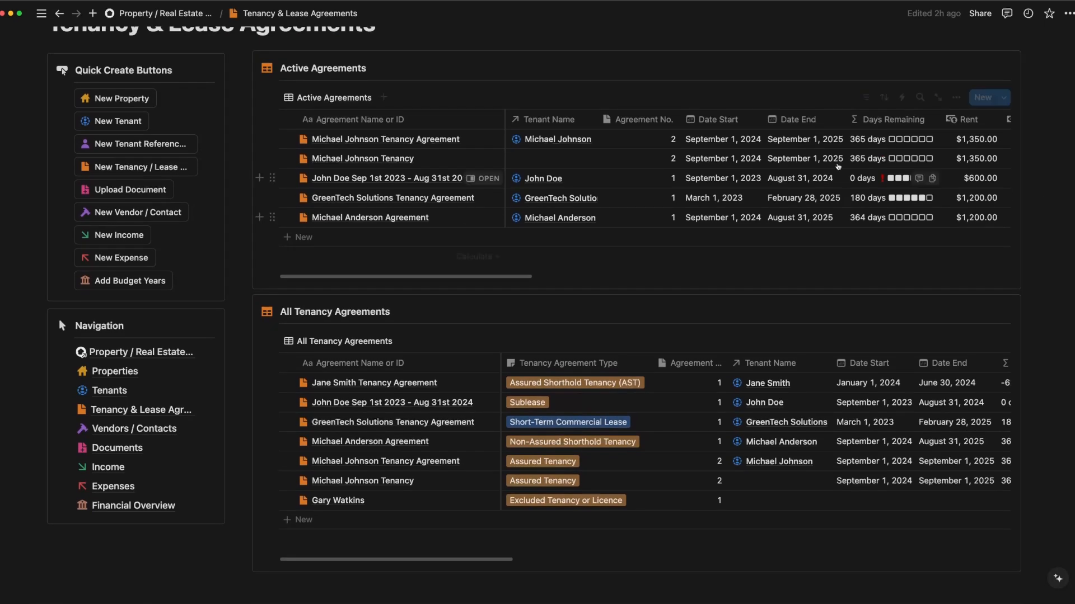
{"action": "scroll", "coordinate": [485, 187], "scroll_direction": "right", "scroll_amount": 8}
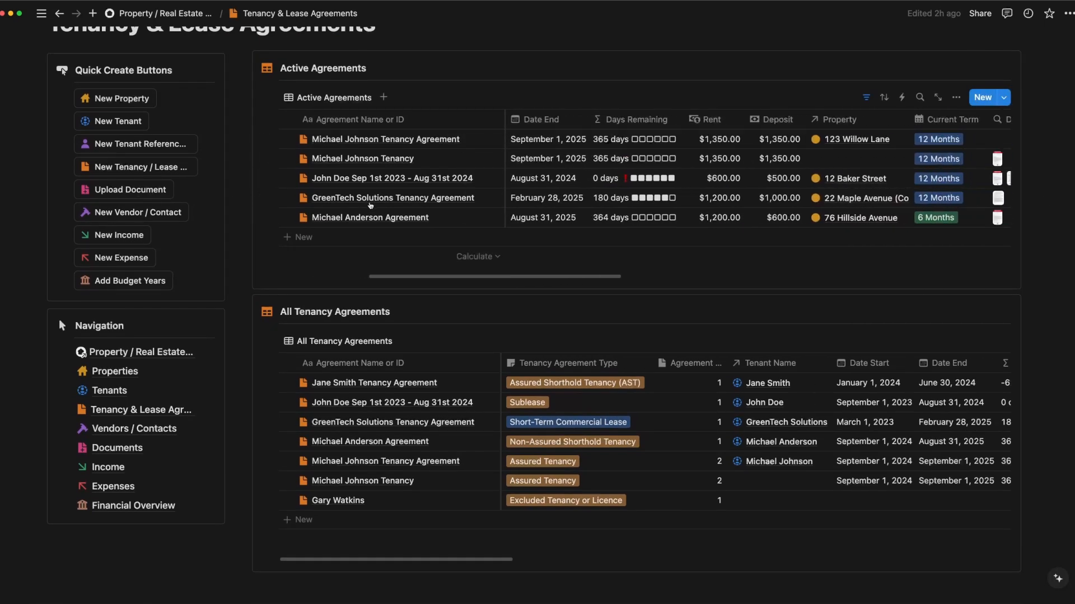
{"action": "scroll", "coordinate": [370, 204], "scroll_direction": "right", "scroll_amount": 8}
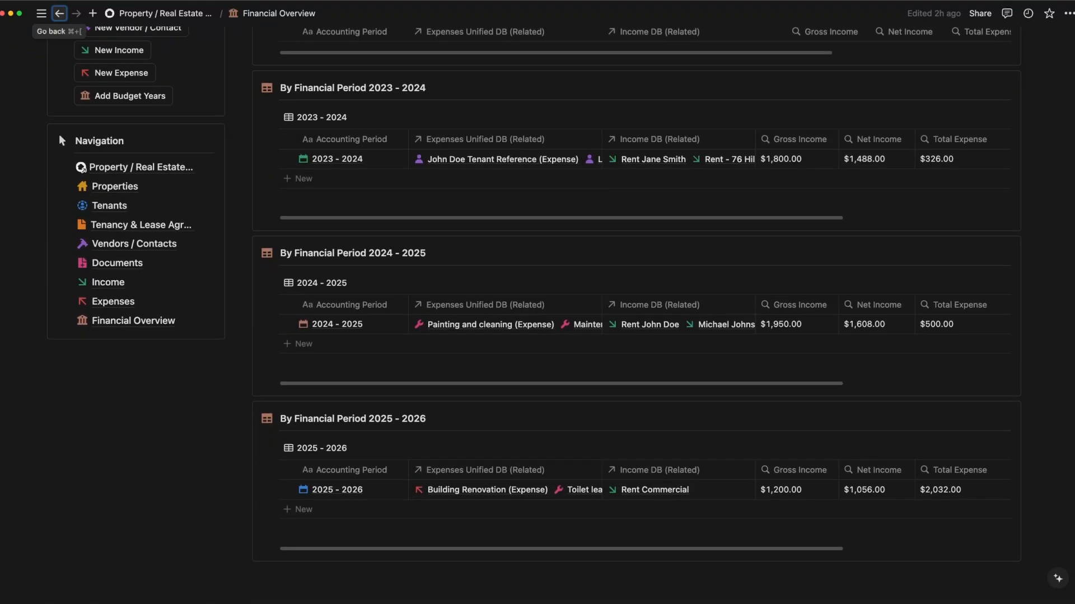
{"action": "scroll", "coordinate": [1070, 221], "scroll_direction": "up", "scroll_amount": 10}
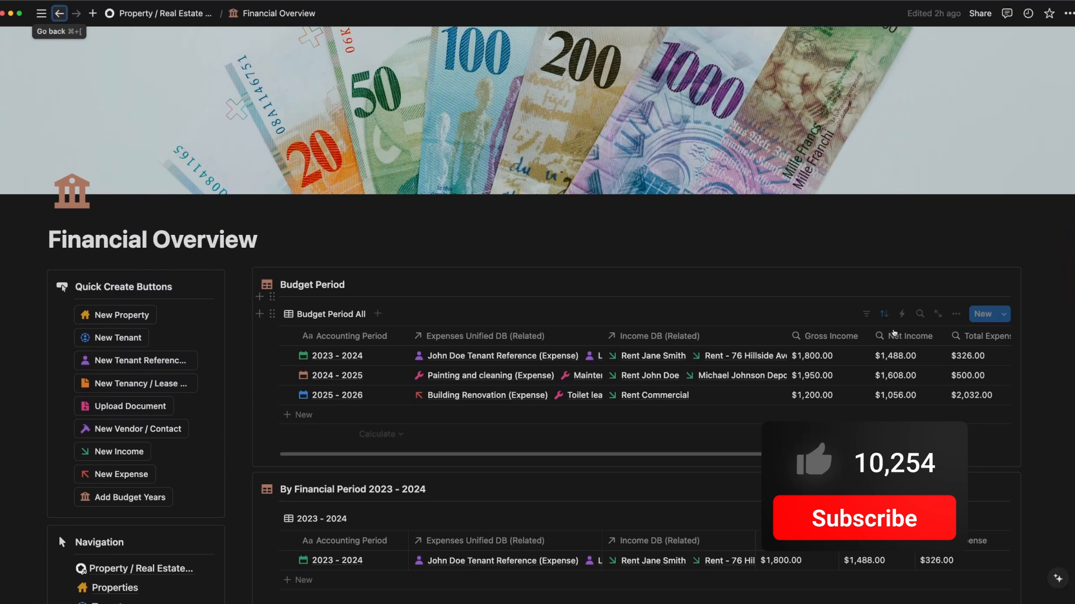
{"action": "scroll", "coordinate": [539, 389], "scroll_direction": "right", "scroll_amount": 2}
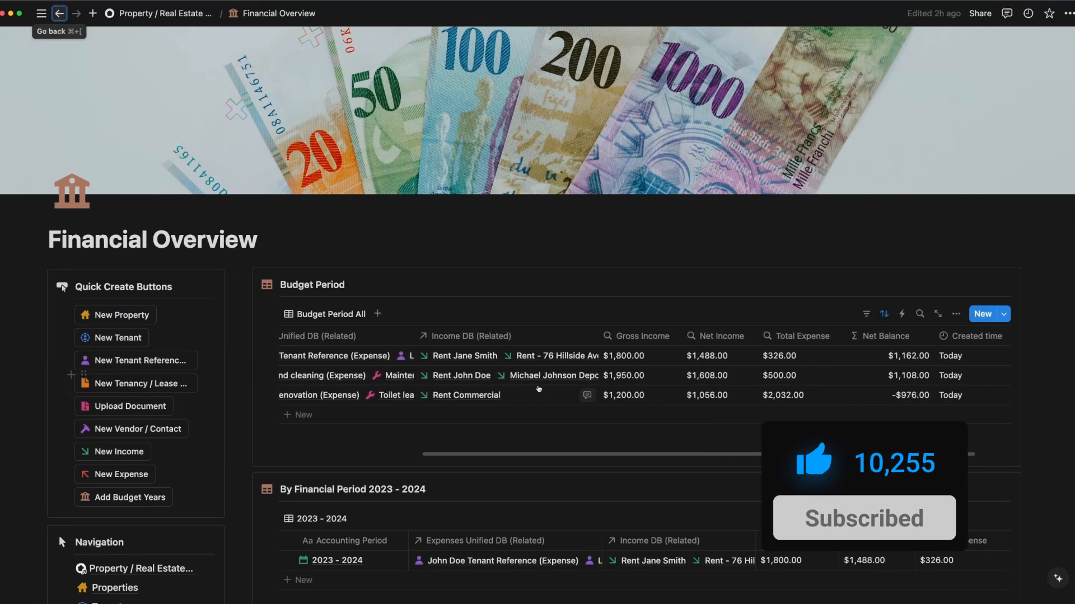
{"action": "scroll", "coordinate": [540, 391], "scroll_direction": "left", "scroll_amount": 1}
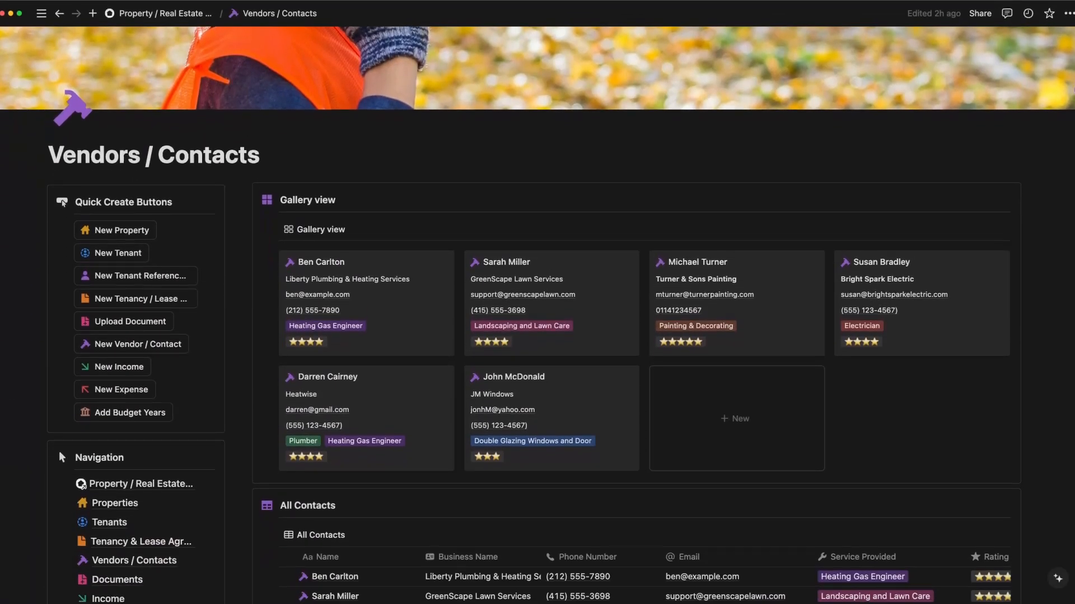
{"action": "scroll", "coordinate": [59, 452], "scroll_direction": "down", "scroll_amount": 3}
{"action": "scroll", "coordinate": [59, 400], "scroll_direction": "down", "scroll_amount": 2}
{"action": "scroll", "coordinate": [59, 324], "scroll_direction": "down", "scroll_amount": 1}
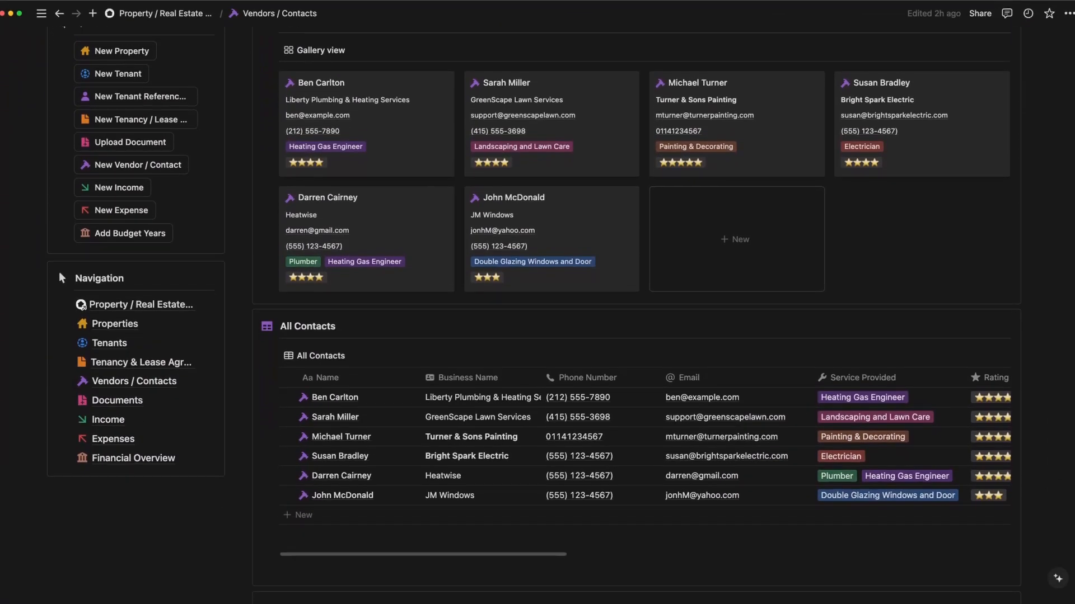
{"action": "scroll", "coordinate": [59, 276], "scroll_direction": "down", "scroll_amount": 2}
{"action": "scroll", "coordinate": [59, 212], "scroll_direction": "down", "scroll_amount": 2}
{"action": "scroll", "coordinate": [60, 136], "scroll_direction": "down", "scroll_amount": 2}
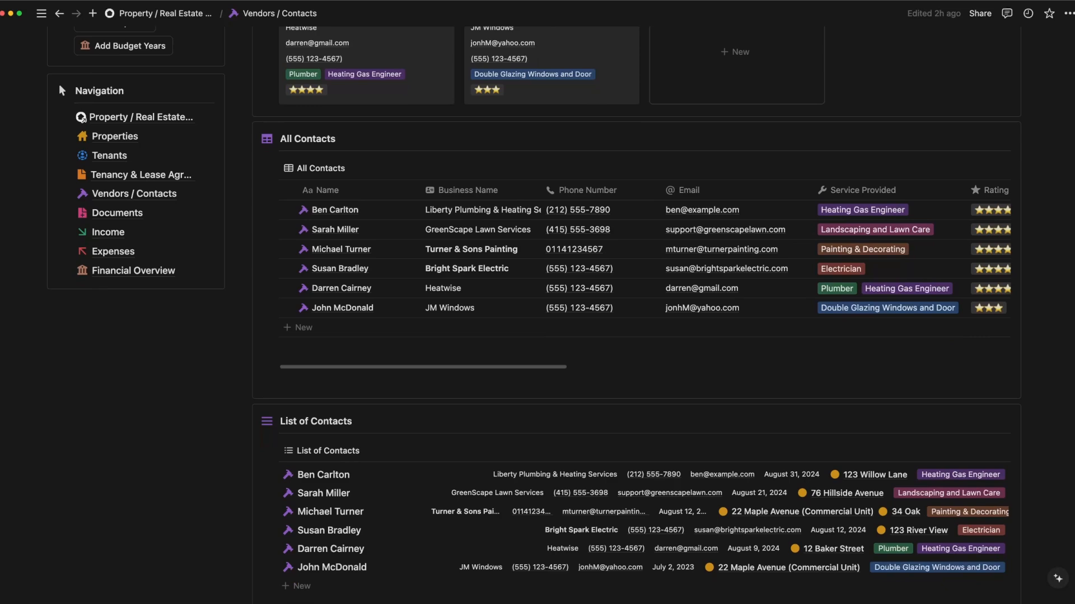
{"action": "scroll", "coordinate": [59, 84], "scroll_direction": "down", "scroll_amount": 2}
{"action": "scroll", "coordinate": [60, 75], "scroll_direction": "up", "scroll_amount": 2}
{"action": "scroll", "coordinate": [59, 193], "scroll_direction": "up", "scroll_amount": 3}
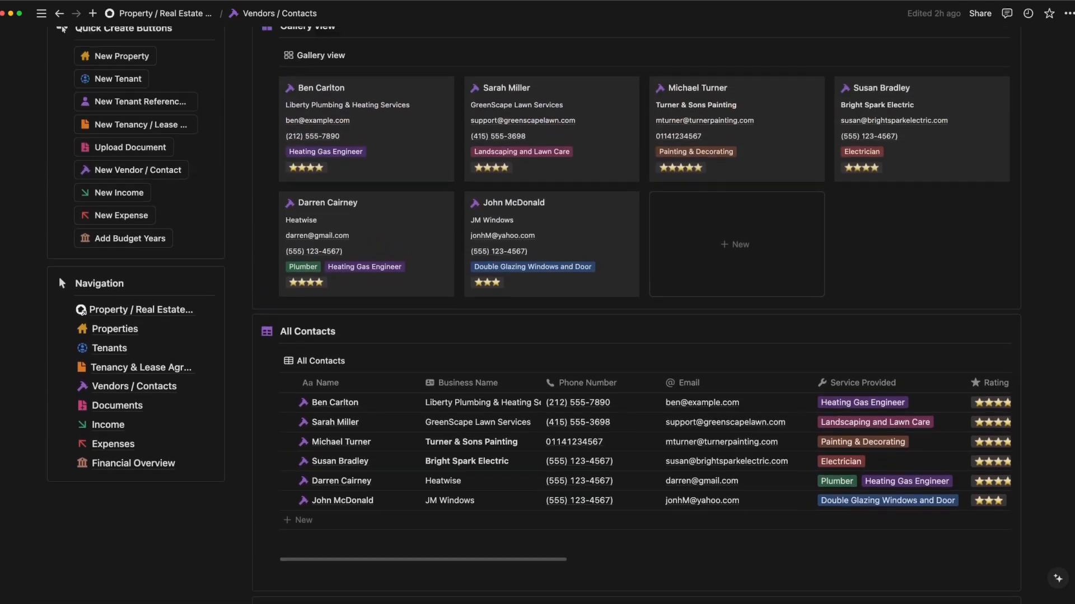
{"action": "scroll", "coordinate": [59, 285], "scroll_direction": "up", "scroll_amount": 1}
{"action": "scroll", "coordinate": [426, 462], "scroll_direction": "right", "scroll_amount": 3}
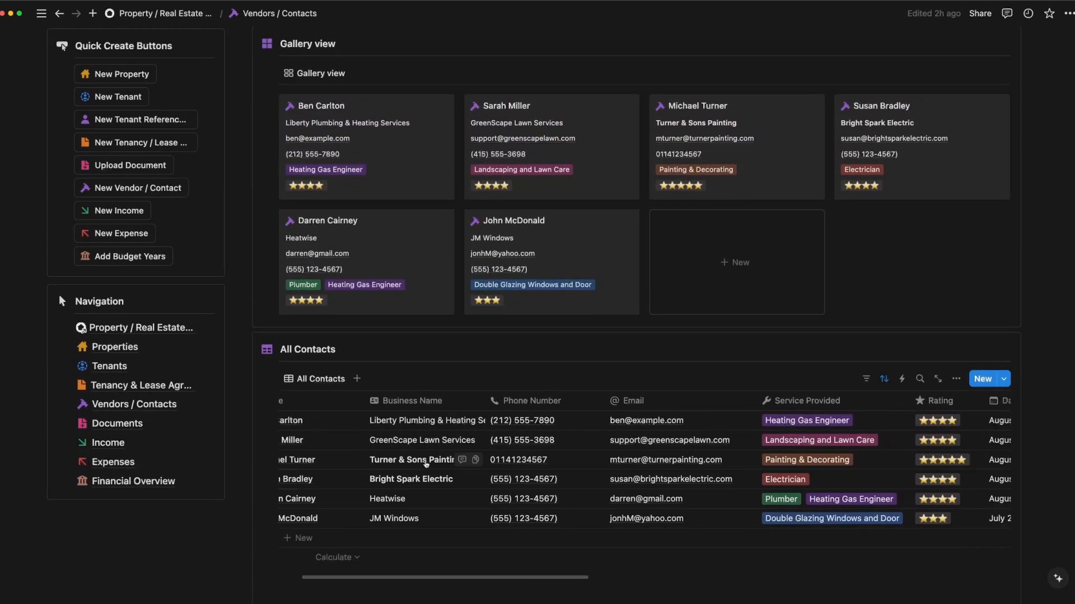
{"action": "scroll", "coordinate": [426, 462], "scroll_direction": "right", "scroll_amount": 2}
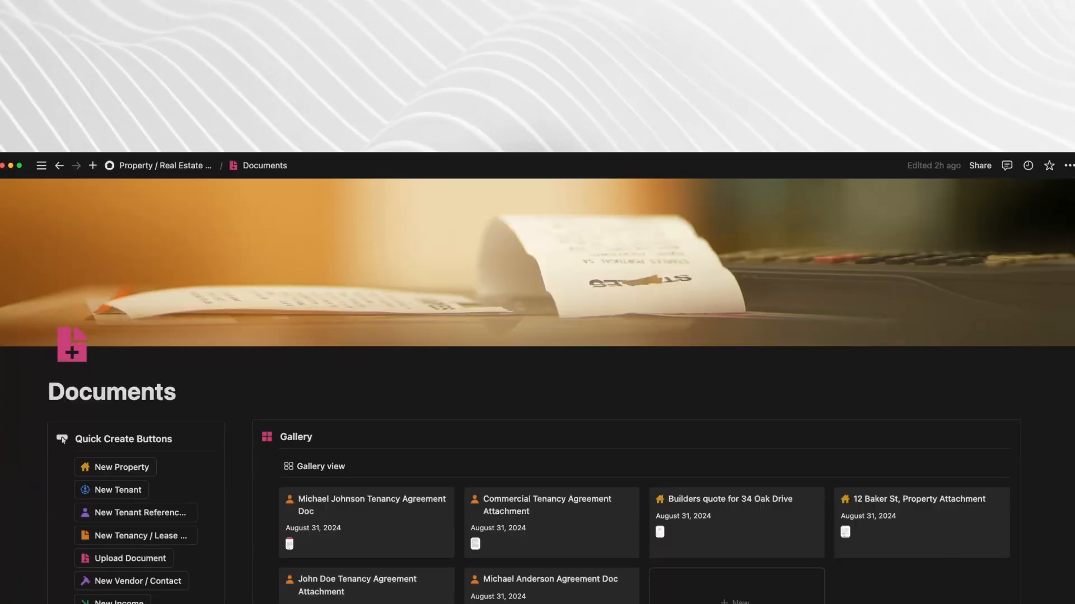
{"action": "scroll", "coordinate": [60, 478], "scroll_direction": "down", "scroll_amount": 3}
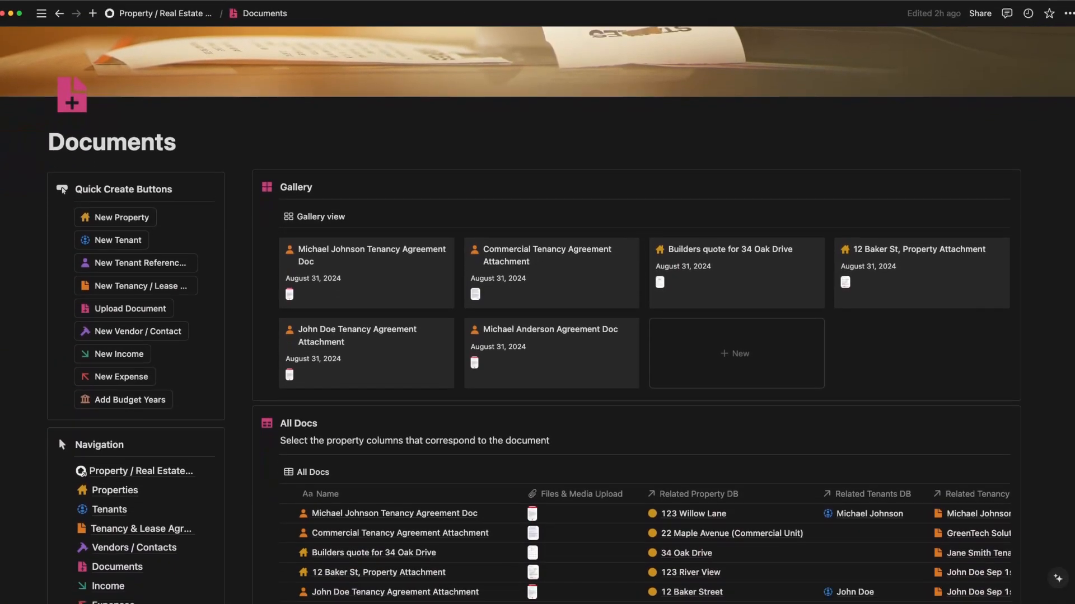
{"action": "scroll", "coordinate": [59, 354], "scroll_direction": "down", "scroll_amount": 2}
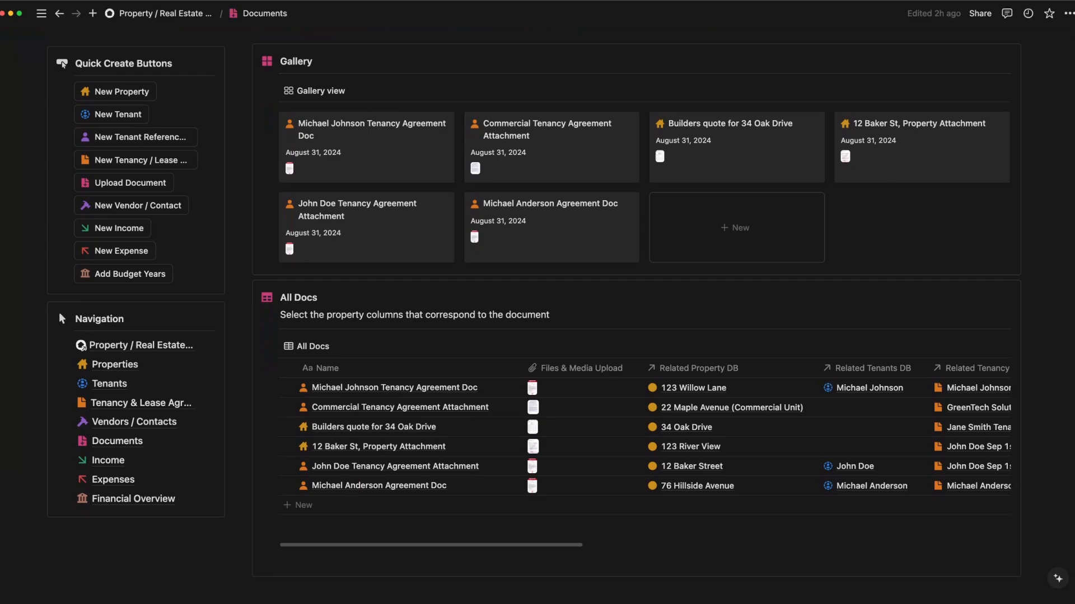
{"action": "scroll", "coordinate": [58, 312], "scroll_direction": "down", "scroll_amount": 1}
{"action": "scroll", "coordinate": [438, 415], "scroll_direction": "right", "scroll_amount": 5}
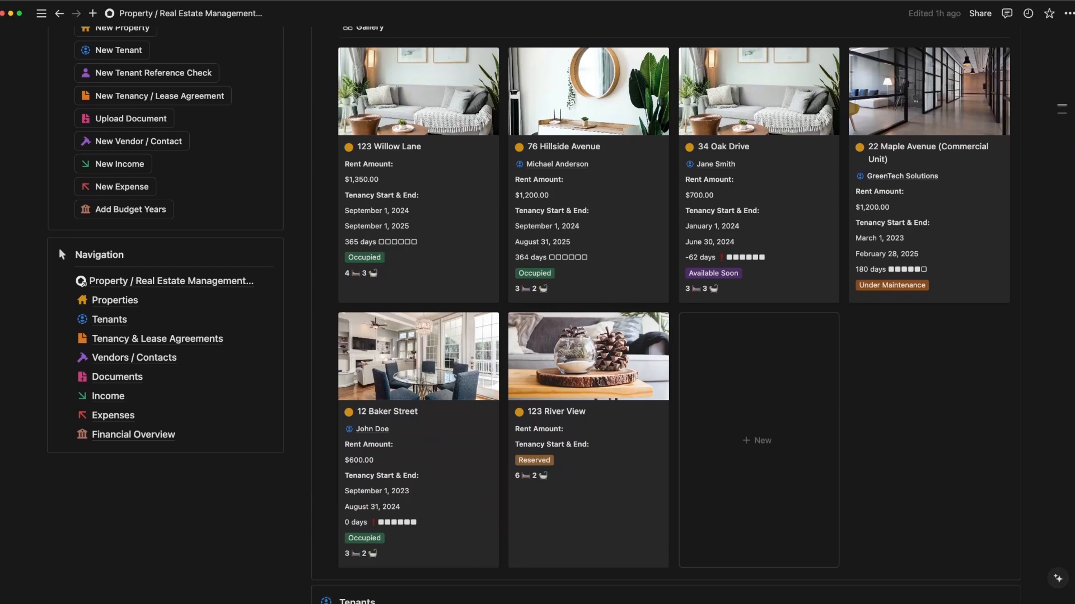
{"action": "scroll", "coordinate": [60, 248], "scroll_direction": "down", "scroll_amount": 5}
{"action": "scroll", "coordinate": [537, 336], "scroll_direction": "down", "scroll_amount": 8}
{"action": "scroll", "coordinate": [538, 336], "scroll_direction": "down", "scroll_amount": 8}
{"action": "scroll", "coordinate": [538, 336], "scroll_direction": "down", "scroll_amount": 8}
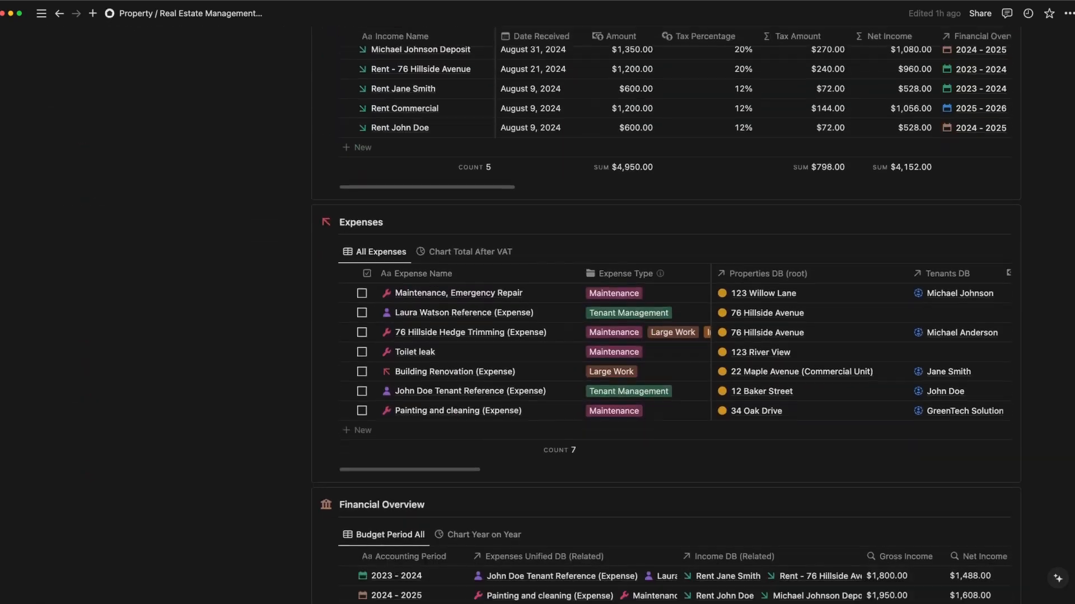
{"action": "scroll", "coordinate": [538, 336], "scroll_direction": "down", "scroll_amount": 8}
{"action": "scroll", "coordinate": [537, 336], "scroll_direction": "down", "scroll_amount": 2}
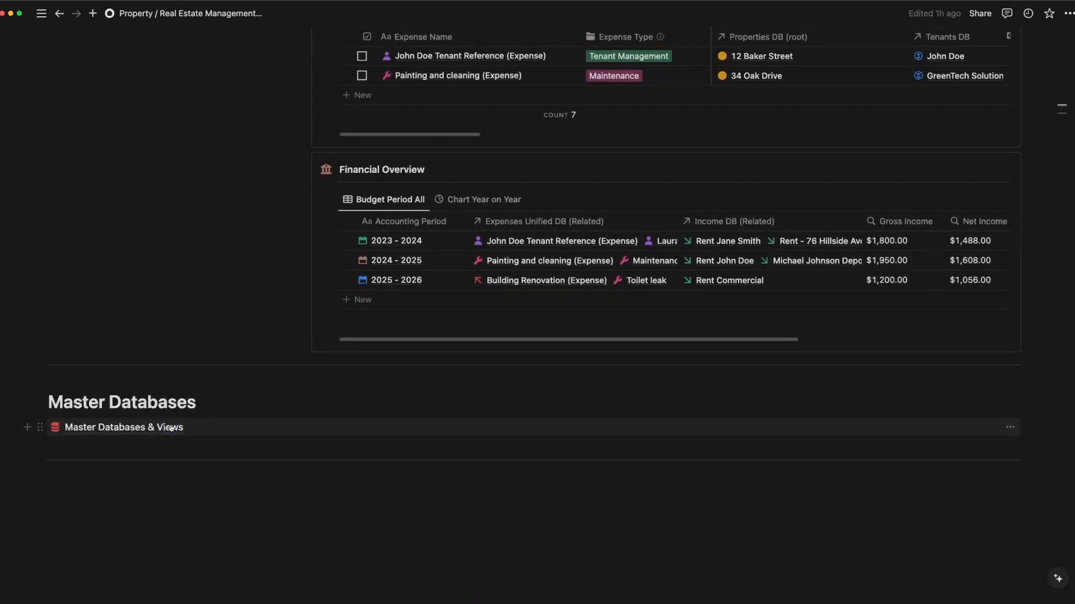
Open the Master Databases & Views page and browse its database tables
{"action": "left_click", "coordinate": [123, 428]}
{"action": "scroll", "coordinate": [59, 504], "scroll_direction": "down", "scroll_amount": 3}
{"action": "scroll", "coordinate": [59, 420], "scroll_direction": "down", "scroll_amount": 5}
{"action": "scroll", "coordinate": [59, 252], "scroll_direction": "down", "scroll_amount": 5}
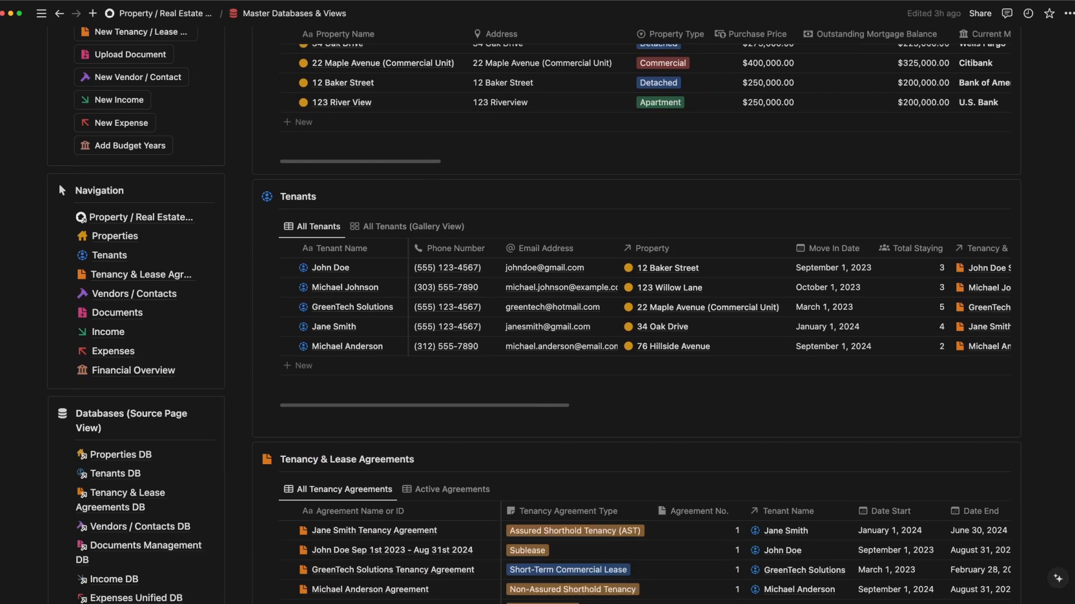
{"action": "scroll", "coordinate": [60, 191], "scroll_direction": "down", "scroll_amount": 3}
{"action": "scroll", "coordinate": [58, 191], "scroll_direction": "down", "scroll_amount": 3}
{"action": "scroll", "coordinate": [59, 191], "scroll_direction": "down", "scroll_amount": 3}
{"action": "scroll", "coordinate": [60, 191], "scroll_direction": "down", "scroll_amount": 3}
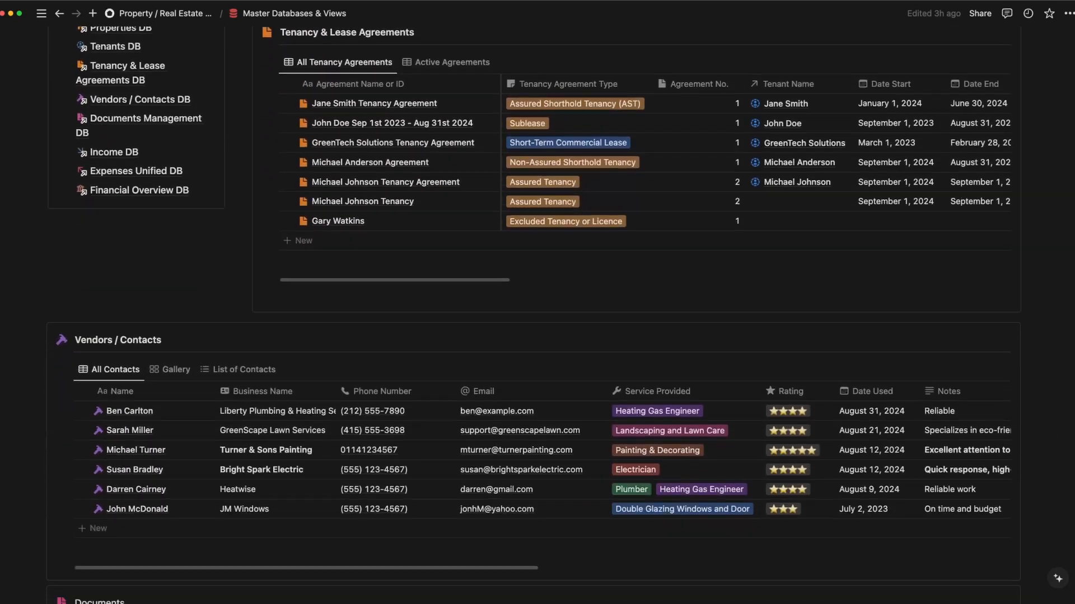
{"action": "scroll", "coordinate": [537, 337], "scroll_direction": "down", "scroll_amount": 3}
{"action": "scroll", "coordinate": [537, 336], "scroll_direction": "down", "scroll_amount": 3}
{"action": "scroll", "coordinate": [538, 336], "scroll_direction": "down", "scroll_amount": 3}
{"action": "scroll", "coordinate": [537, 336], "scroll_direction": "down", "scroll_amount": 3}
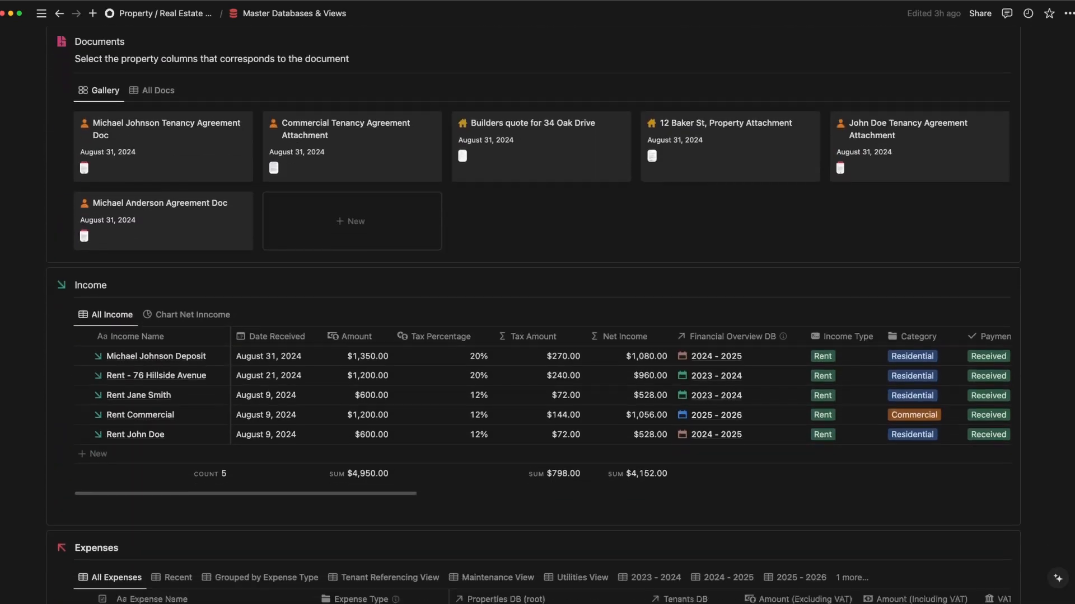
{"action": "scroll", "coordinate": [537, 336], "scroll_direction": "down", "scroll_amount": 4}
{"action": "scroll", "coordinate": [537, 335], "scroll_direction": "down", "scroll_amount": 3}
{"action": "scroll", "coordinate": [538, 336], "scroll_direction": "down", "scroll_amount": 2}
{"action": "scroll", "coordinate": [538, 337], "scroll_direction": "down", "scroll_amount": 1}
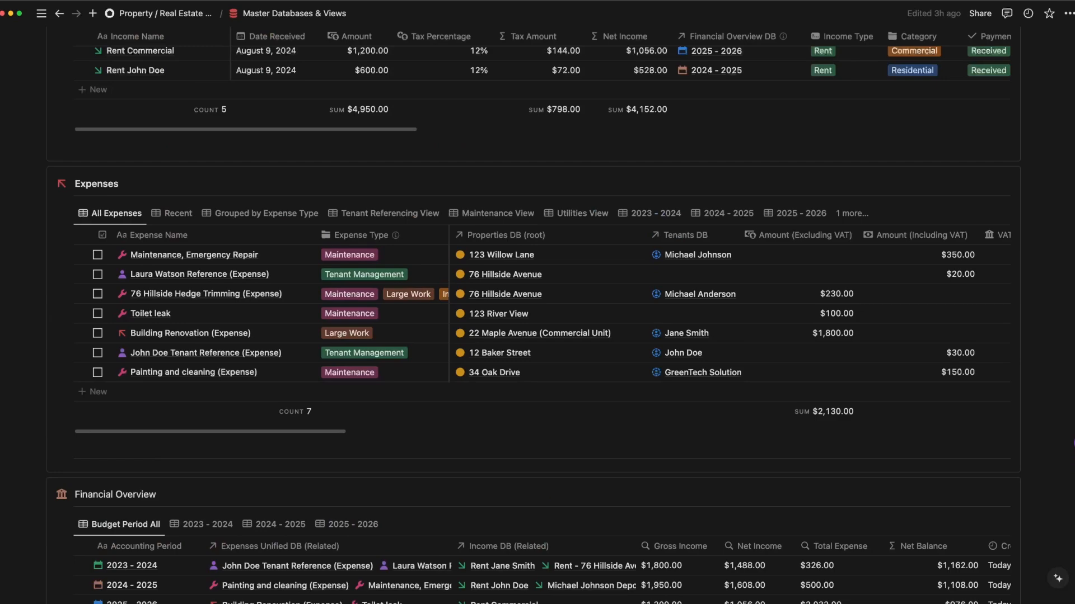
{"action": "scroll", "coordinate": [538, 336], "scroll_direction": "up", "scroll_amount": 5}
{"action": "scroll", "coordinate": [538, 336], "scroll_direction": "up", "scroll_amount": 4}
{"action": "scroll", "coordinate": [537, 336], "scroll_direction": "up", "scroll_amount": 3}
{"action": "scroll", "coordinate": [538, 336], "scroll_direction": "up", "scroll_amount": 1}
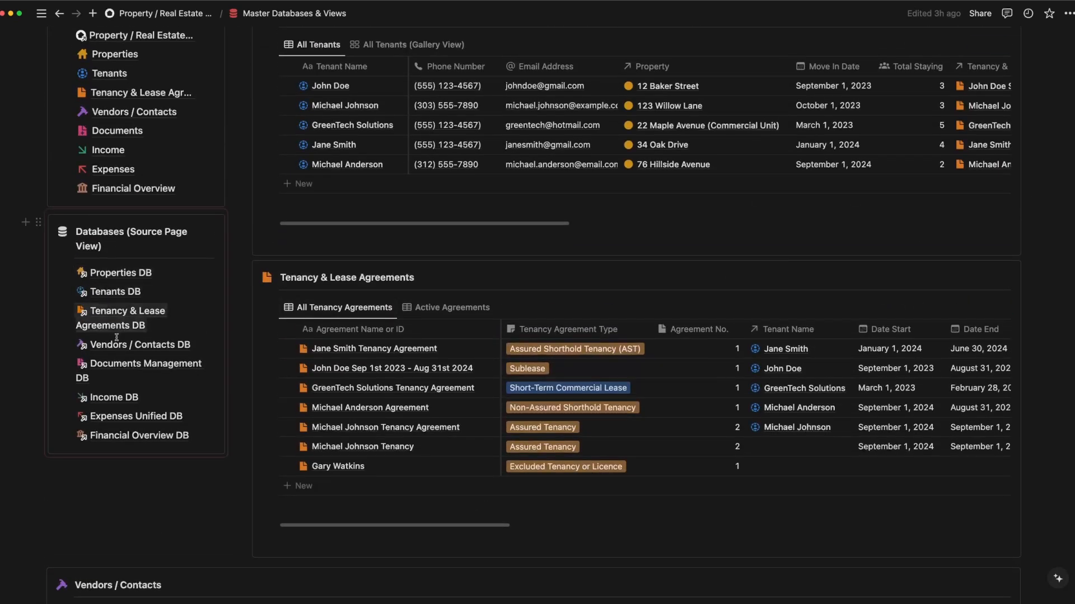
{"action": "left_click", "coordinate": [132, 272]}
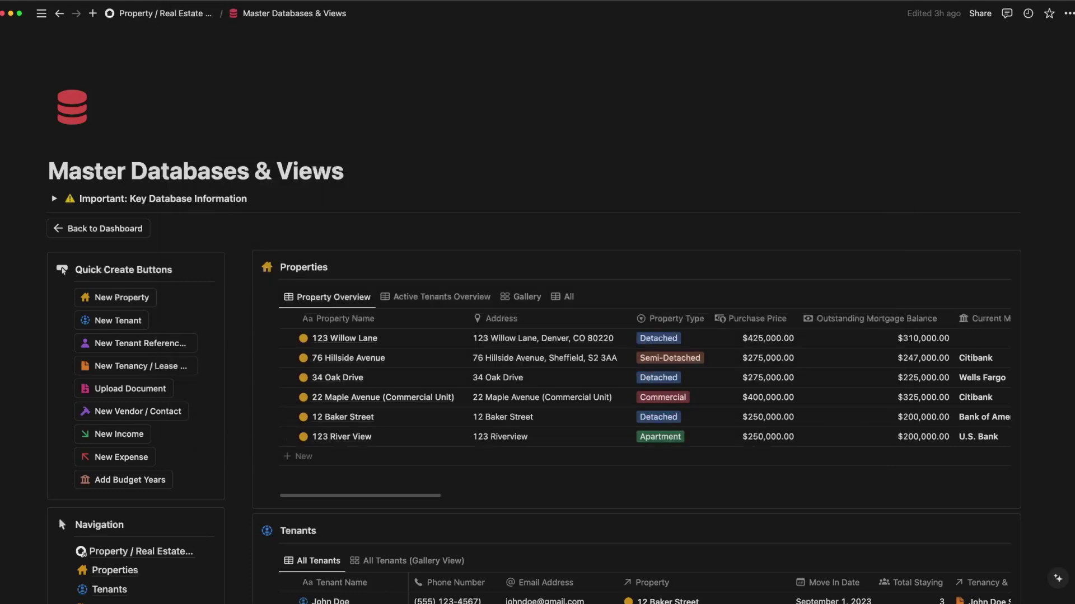
{"action": "scroll", "coordinate": [60, 518], "scroll_direction": "down", "scroll_amount": 4}
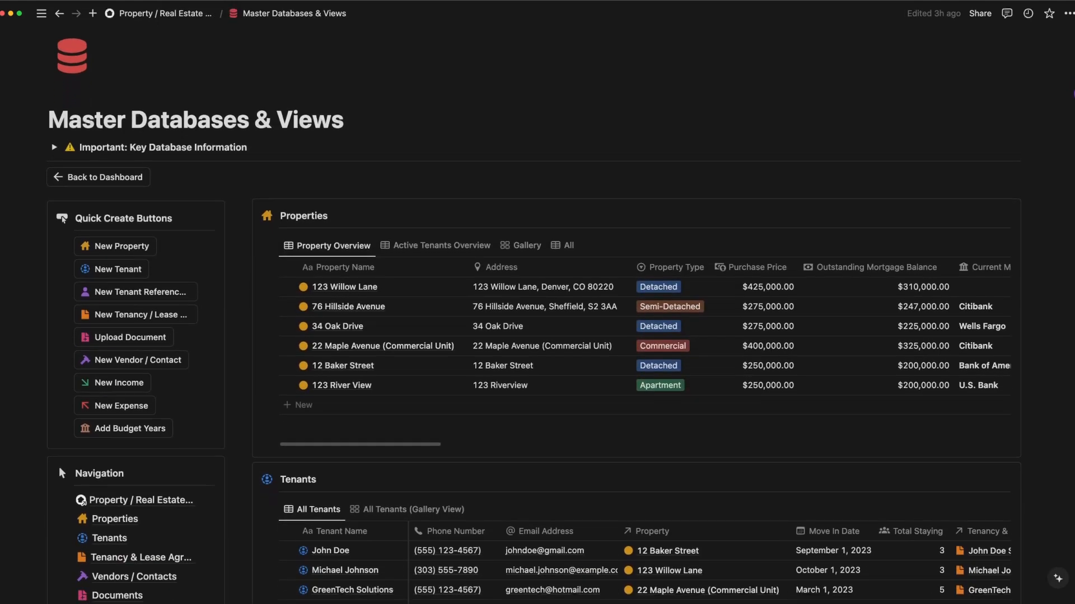
{"action": "scroll", "coordinate": [537, 336], "scroll_direction": "down", "scroll_amount": 2}
{"action": "scroll", "coordinate": [537, 336], "scroll_direction": "down", "scroll_amount": 2}
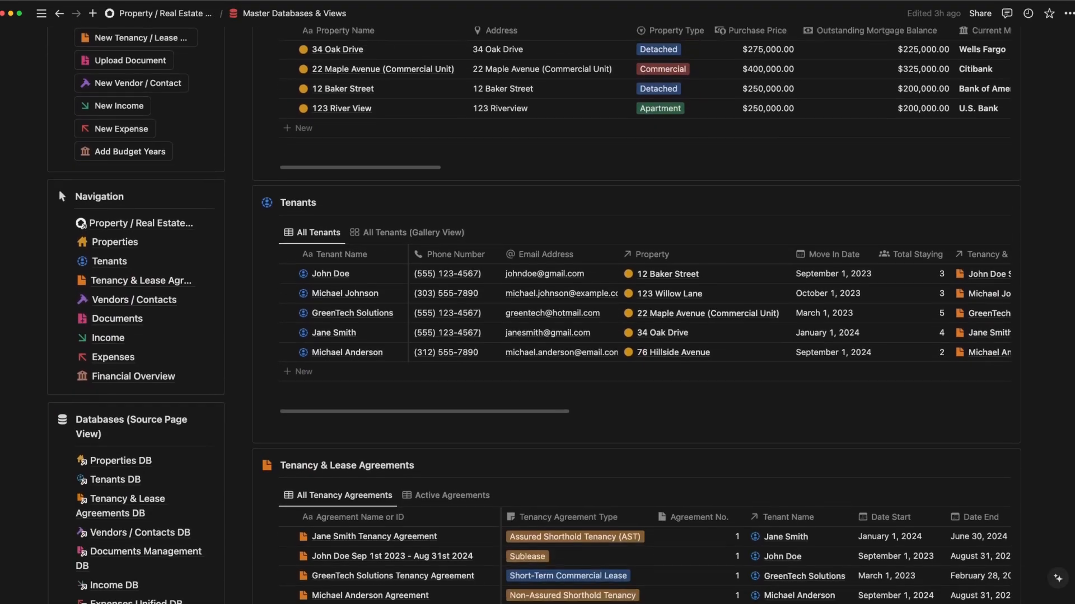
{"action": "scroll", "coordinate": [537, 336], "scroll_direction": "down", "scroll_amount": 2}
{"action": "scroll", "coordinate": [537, 335], "scroll_direction": "down", "scroll_amount": 1}
{"action": "scroll", "coordinate": [538, 336], "scroll_direction": "down", "scroll_amount": 2}
{"action": "scroll", "coordinate": [537, 335], "scroll_direction": "down", "scroll_amount": 2}
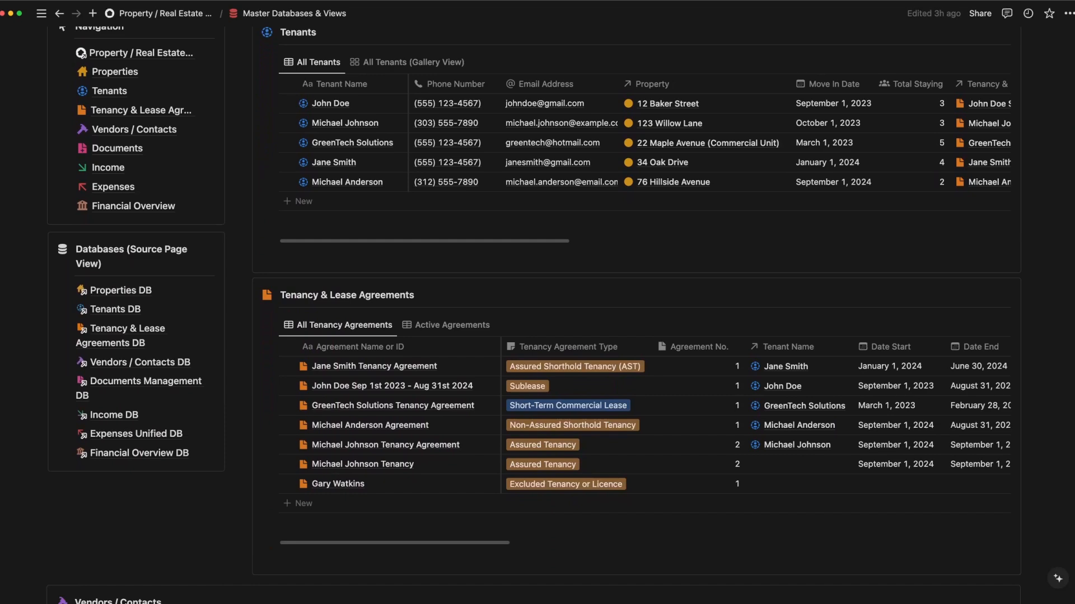
{"action": "scroll", "coordinate": [537, 337], "scroll_direction": "down", "scroll_amount": 2}
{"action": "scroll", "coordinate": [537, 336], "scroll_direction": "down", "scroll_amount": 1}
{"action": "scroll", "coordinate": [538, 336], "scroll_direction": "down", "scroll_amount": 2}
{"action": "scroll", "coordinate": [538, 336], "scroll_direction": "down", "scroll_amount": 2}
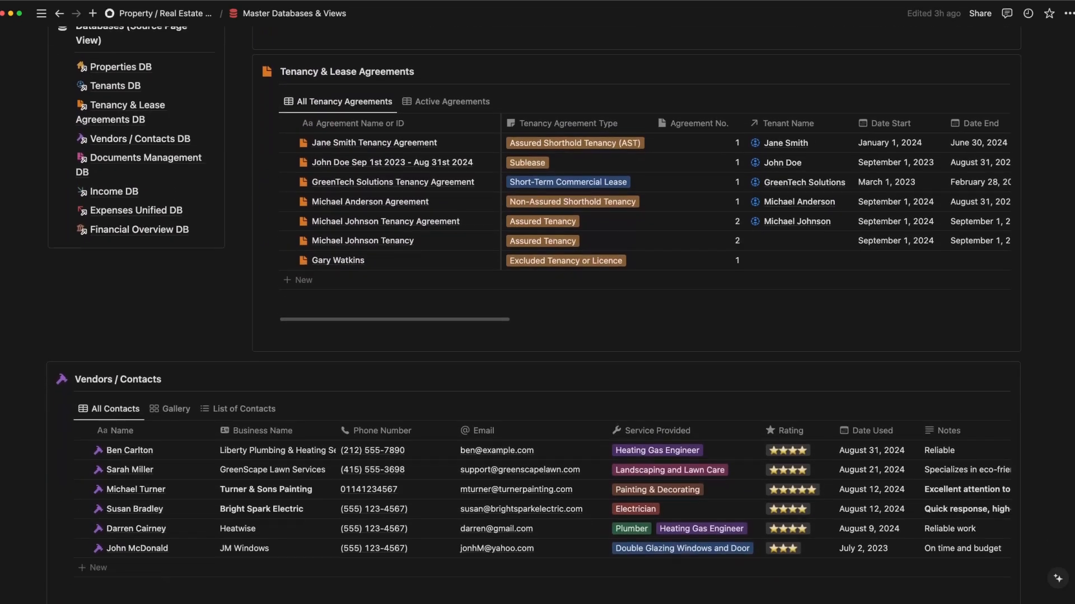
{"action": "scroll", "coordinate": [538, 336], "scroll_direction": "down", "scroll_amount": 2}
{"action": "scroll", "coordinate": [538, 336], "scroll_direction": "down", "scroll_amount": 1}
{"action": "scroll", "coordinate": [538, 337], "scroll_direction": "down", "scroll_amount": 2}
{"action": "scroll", "coordinate": [538, 335], "scroll_direction": "down", "scroll_amount": 2}
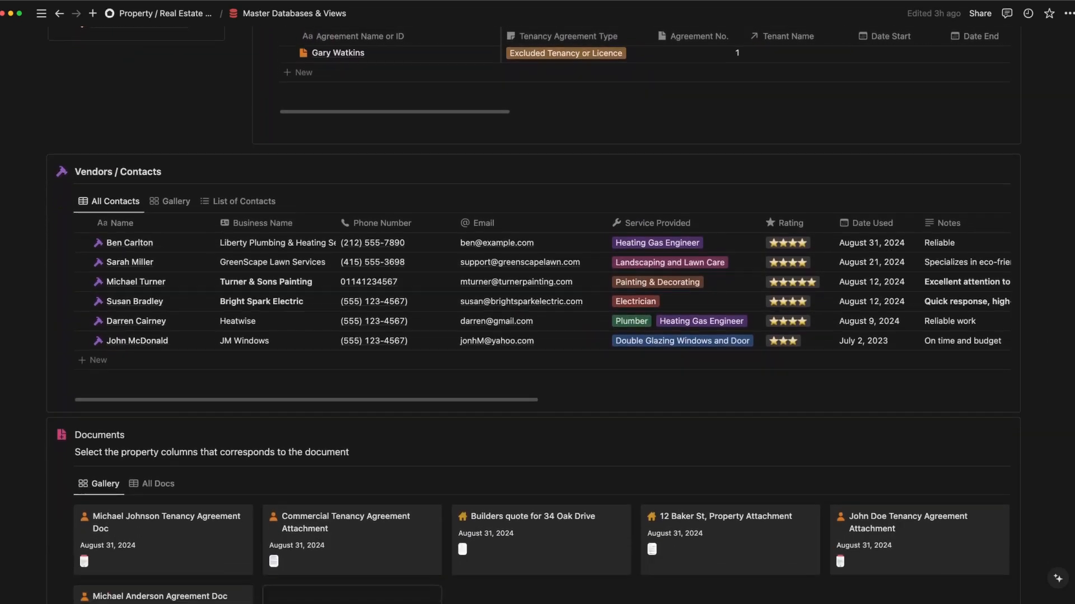
{"action": "scroll", "coordinate": [538, 336], "scroll_direction": "down", "scroll_amount": 2}
{"action": "scroll", "coordinate": [538, 336], "scroll_direction": "down", "scroll_amount": 1}
{"action": "scroll", "coordinate": [537, 336], "scroll_direction": "down", "scroll_amount": 2}
{"action": "scroll", "coordinate": [538, 336], "scroll_direction": "down", "scroll_amount": 2}
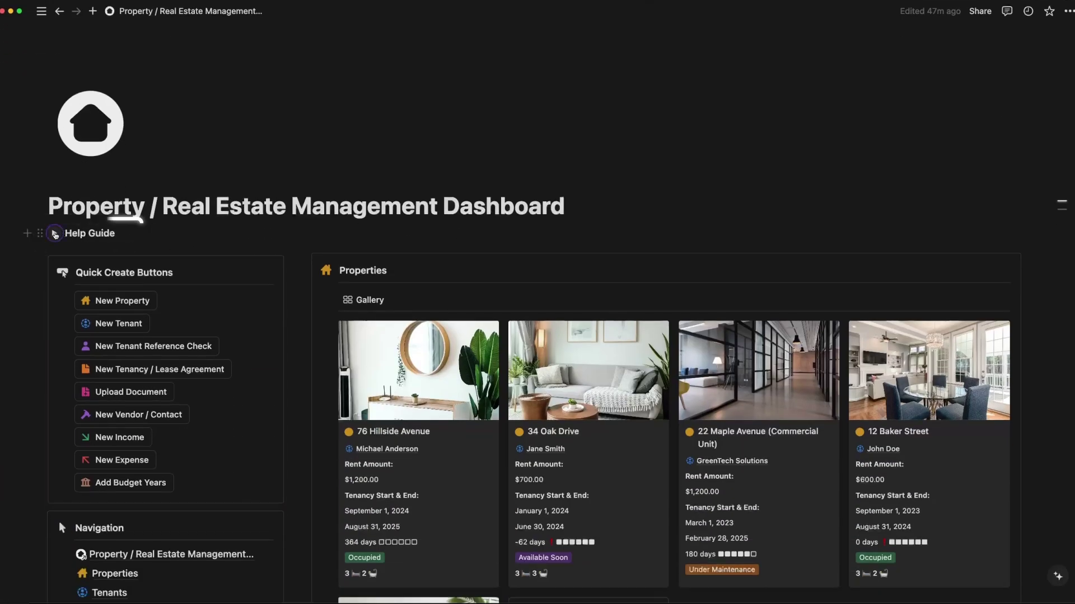
Expand the Help Guide, review the Database and Quick Create guides, leaving Side Navigation Links open
{"action": "left_click", "coordinate": [55, 234]}
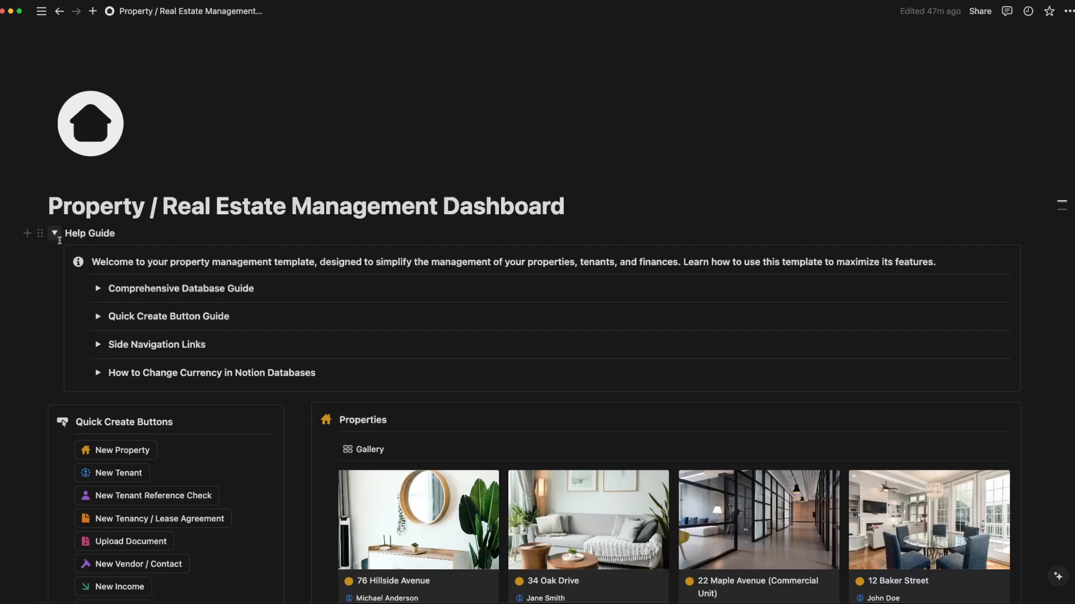
{"action": "left_click", "coordinate": [98, 288]}
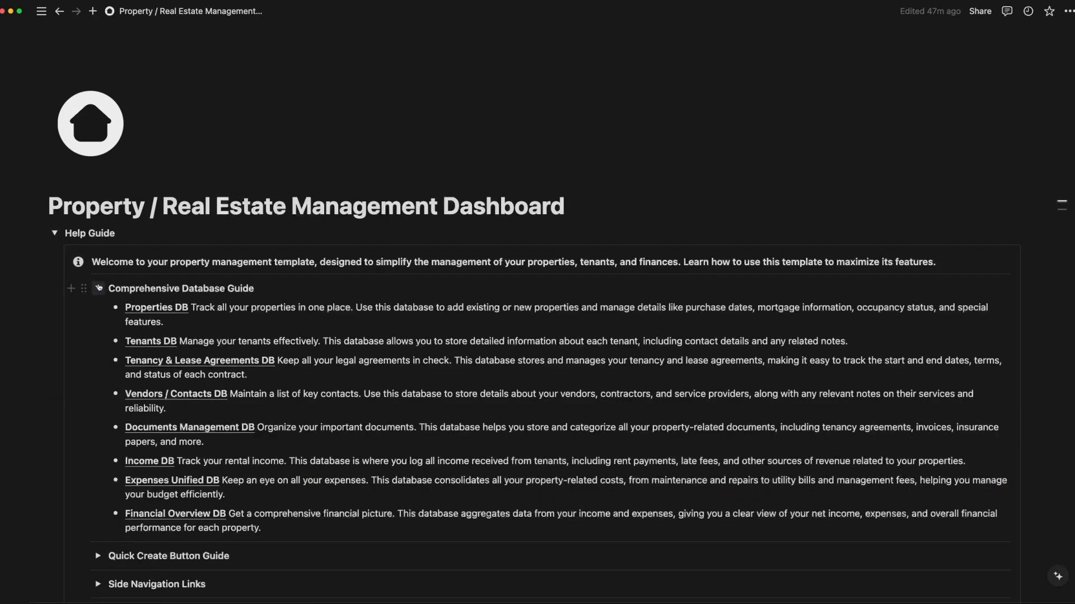
{"action": "left_click", "coordinate": [98, 288]}
{"action": "left_click", "coordinate": [98, 316]}
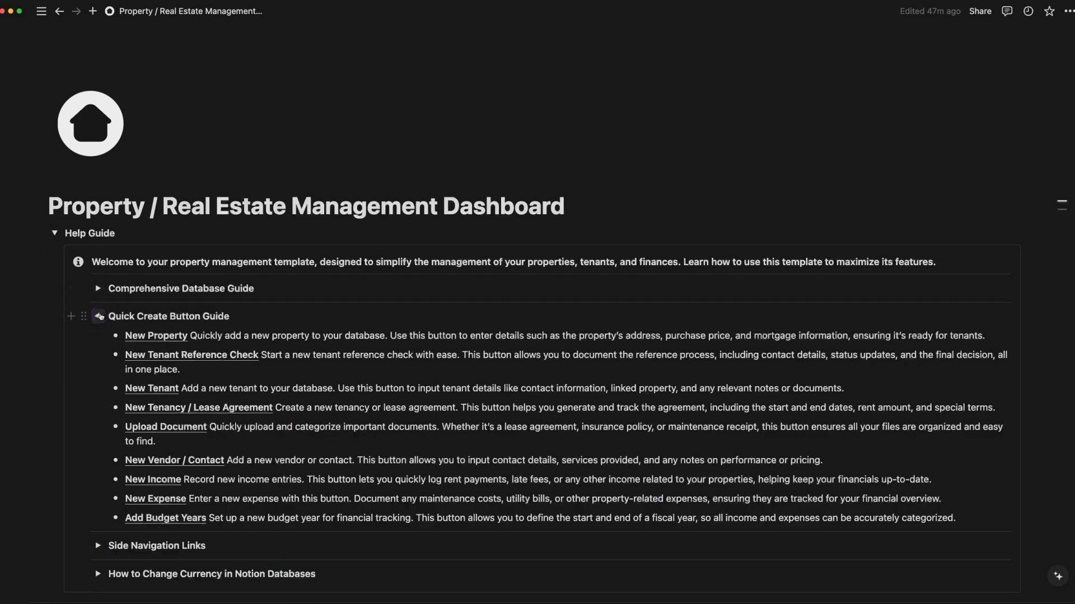
{"action": "left_click", "coordinate": [99, 316]}
{"action": "left_click", "coordinate": [98, 344]}
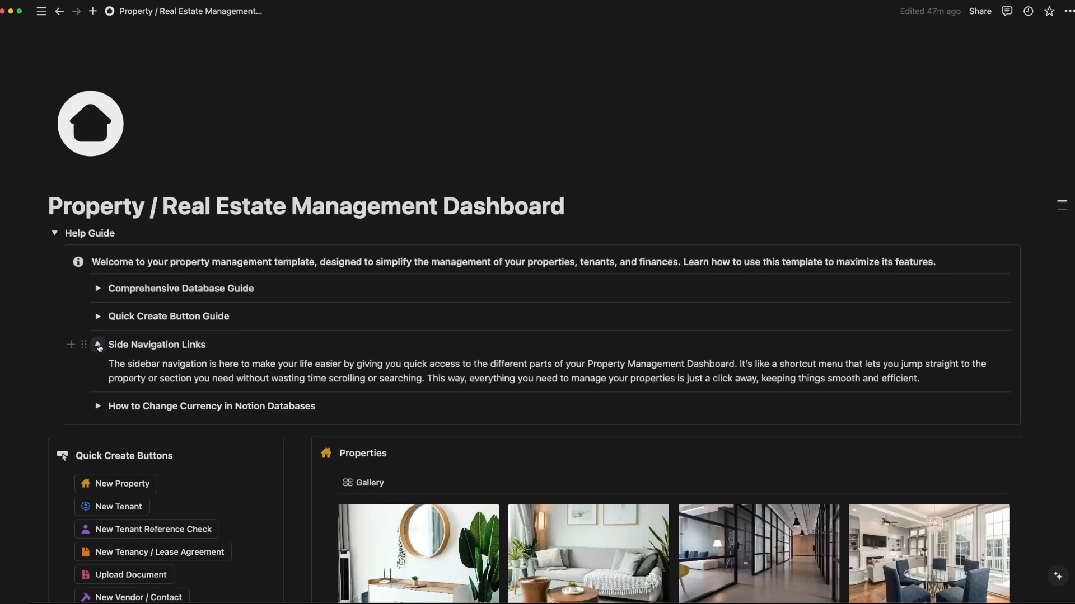
Review the currency change guide, then collapse the Help Guide
{"action": "left_click", "coordinate": [98, 344]}
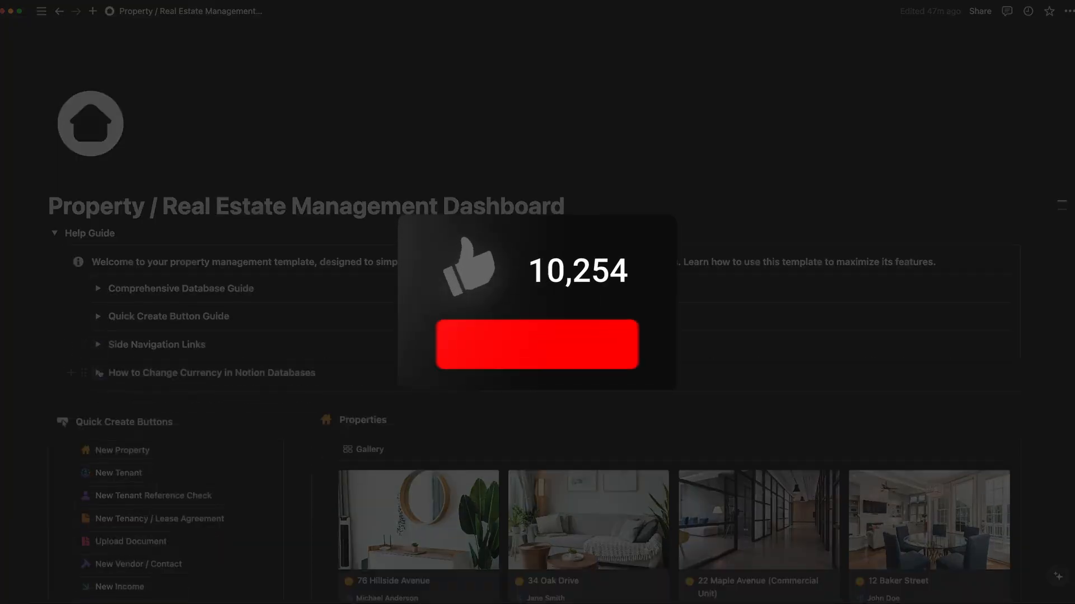
{"action": "left_click", "coordinate": [98, 373]}
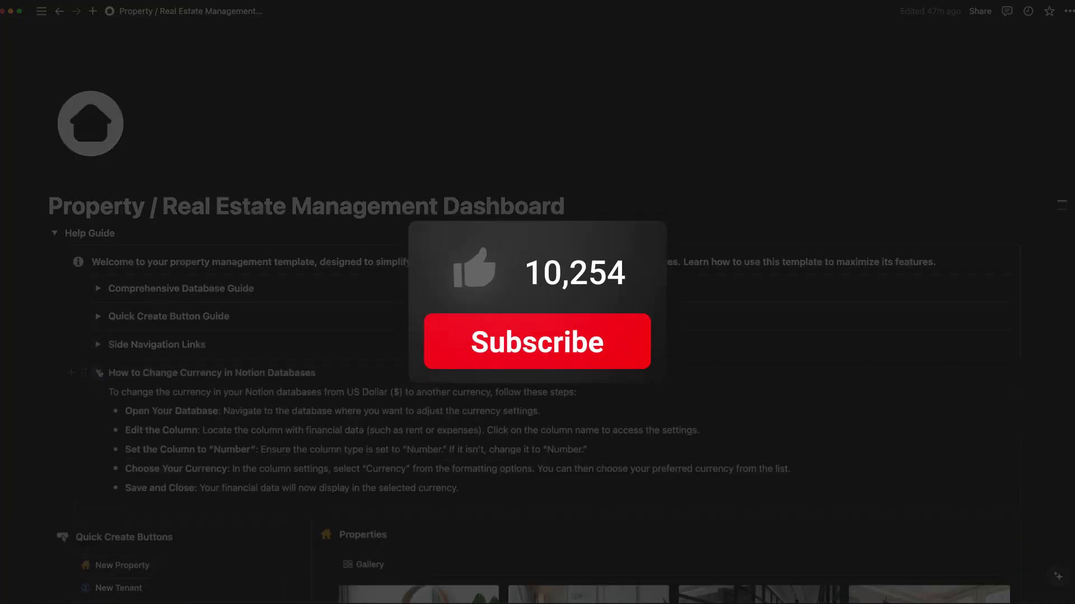
{"action": "left_click", "coordinate": [99, 373]}
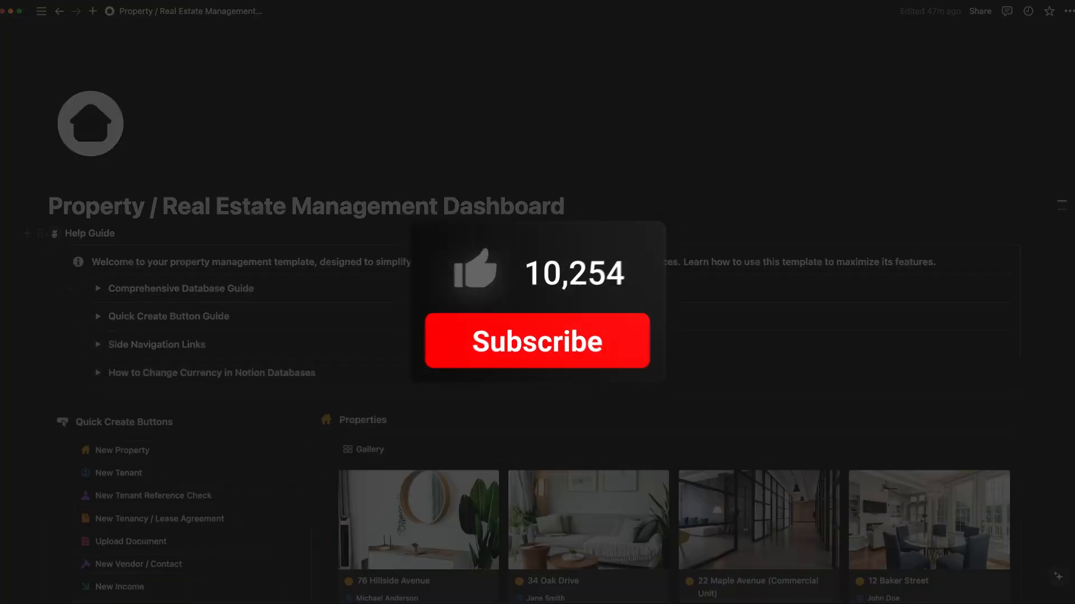
{"action": "left_click", "coordinate": [54, 233]}
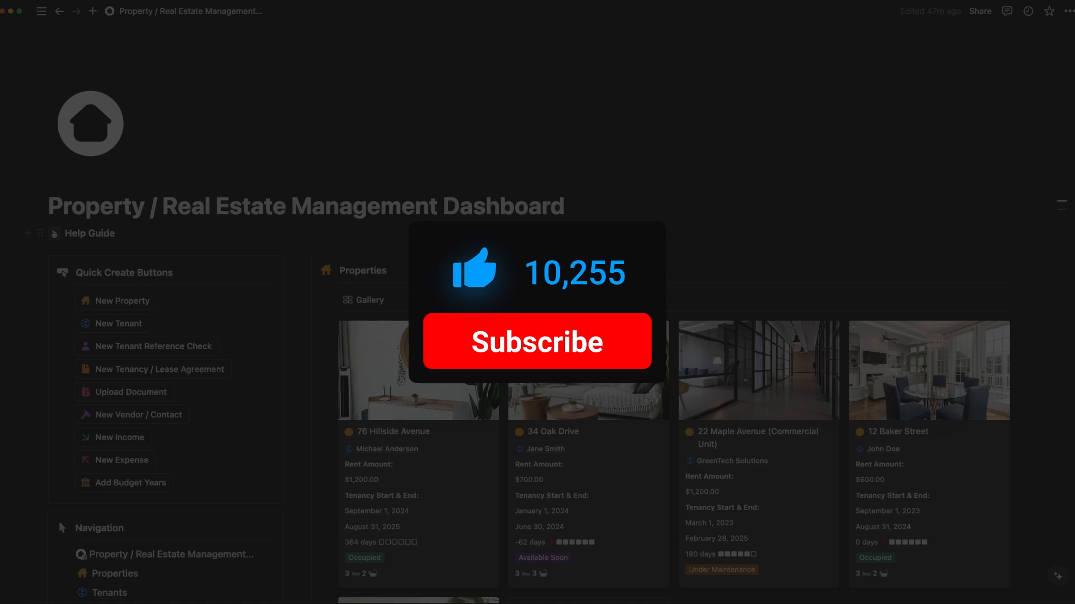